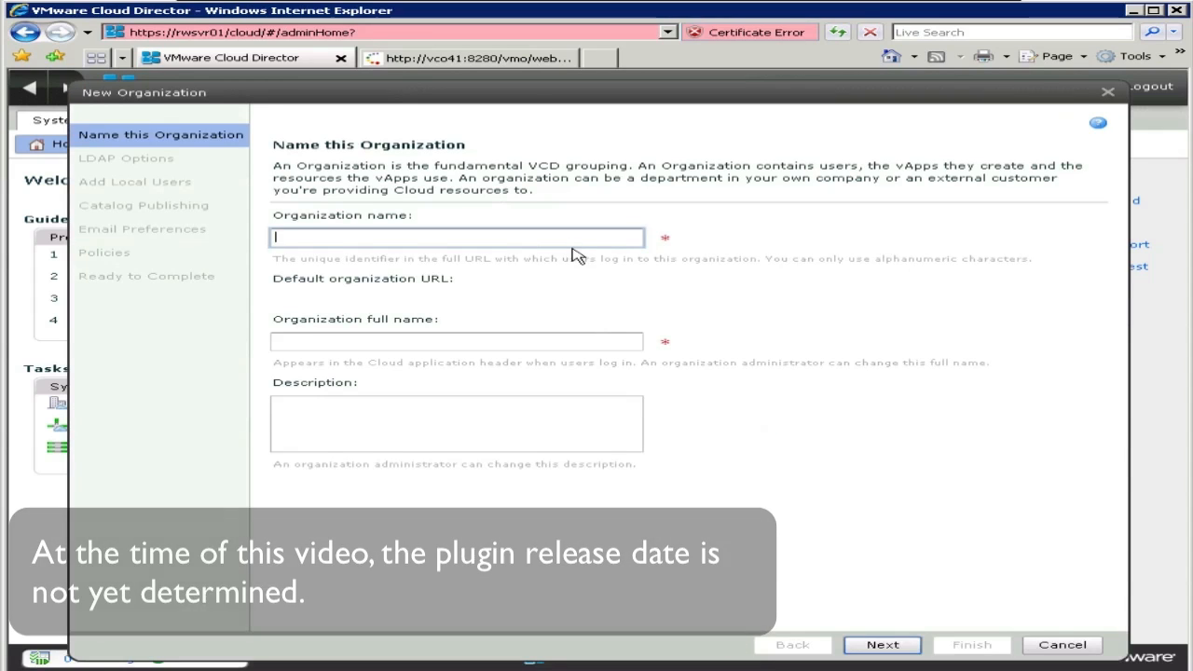
Step: Name the organization Manual-Org1, full name 'Manually created organization 1', with a testing description
{"action": "type", "text": "Manual"}
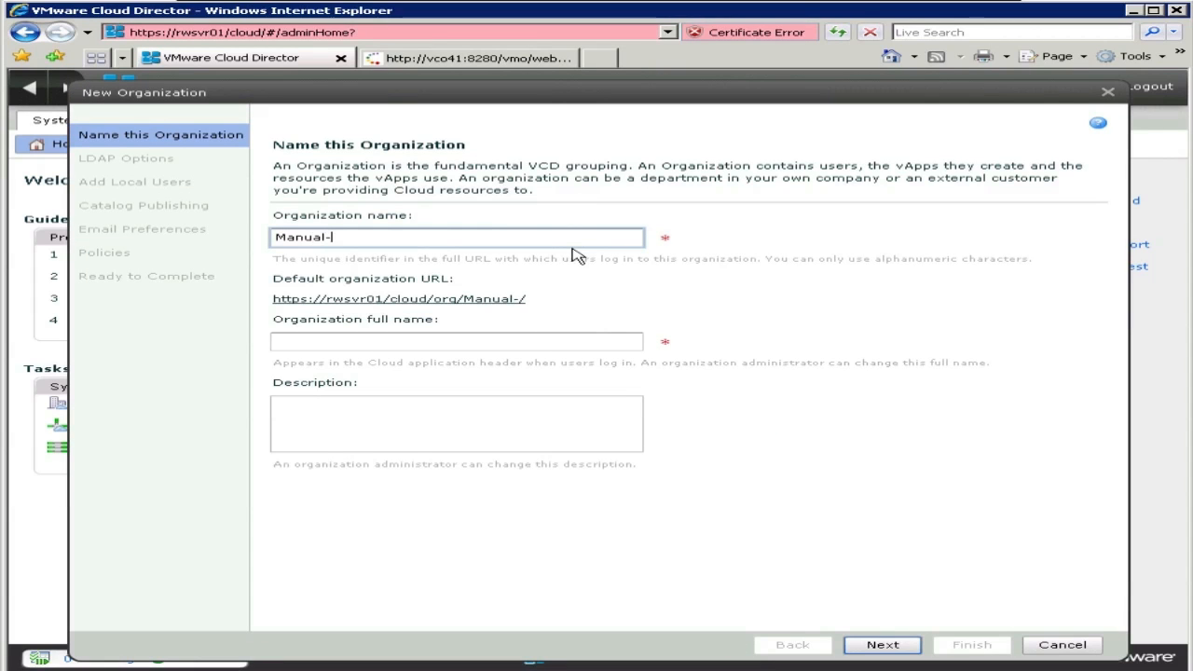
{"action": "type", "text": "-Org1"}
{"action": "key", "text": "Tab"}
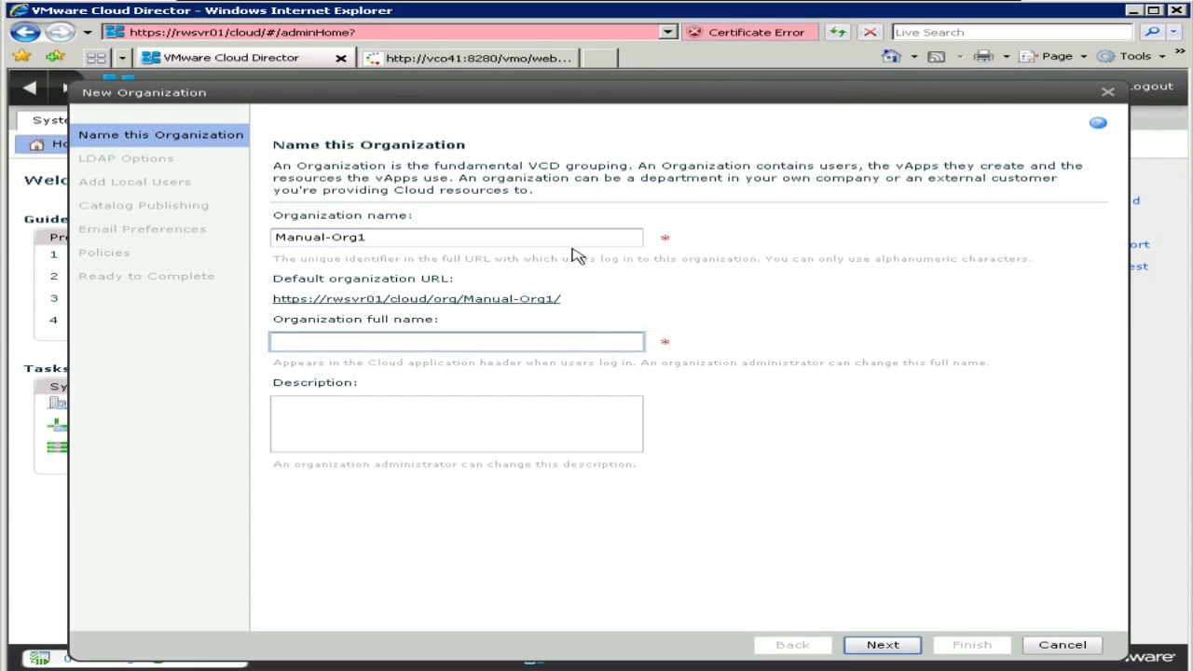
{"action": "type", "text": "Manually"}
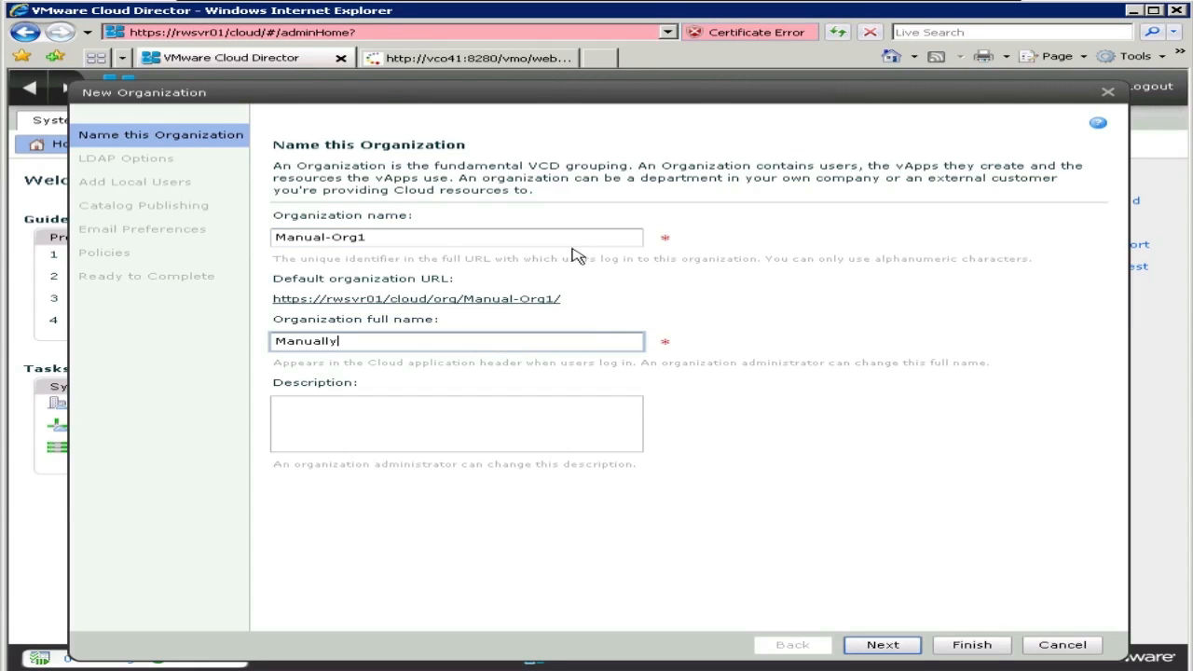
{"action": "type", "text": " created org"}
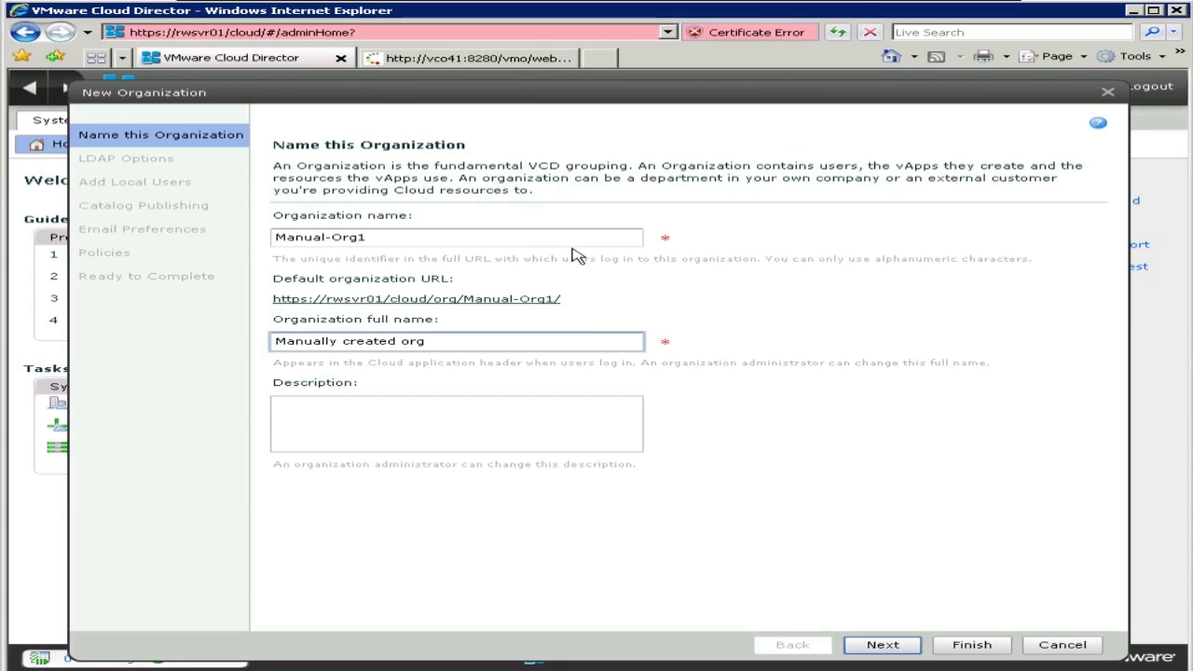
{"action": "type", "text": "anization 1"}
{"action": "key", "text": "Tab"}
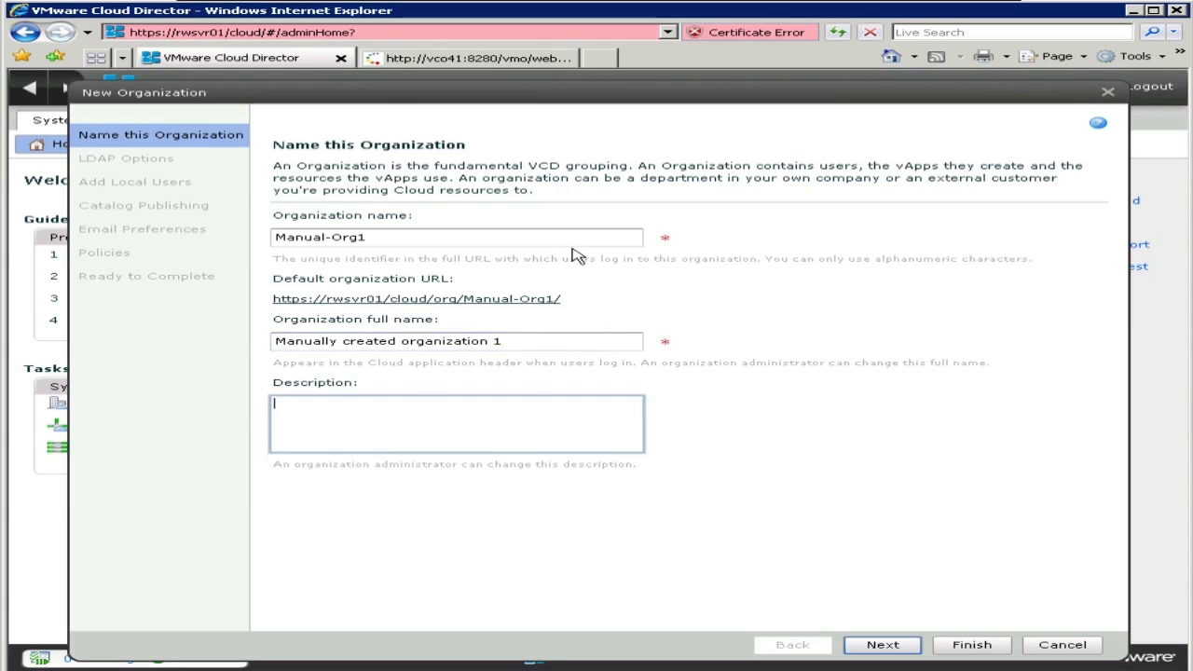
{"action": "type", "text": "Testing a manually created orga"}
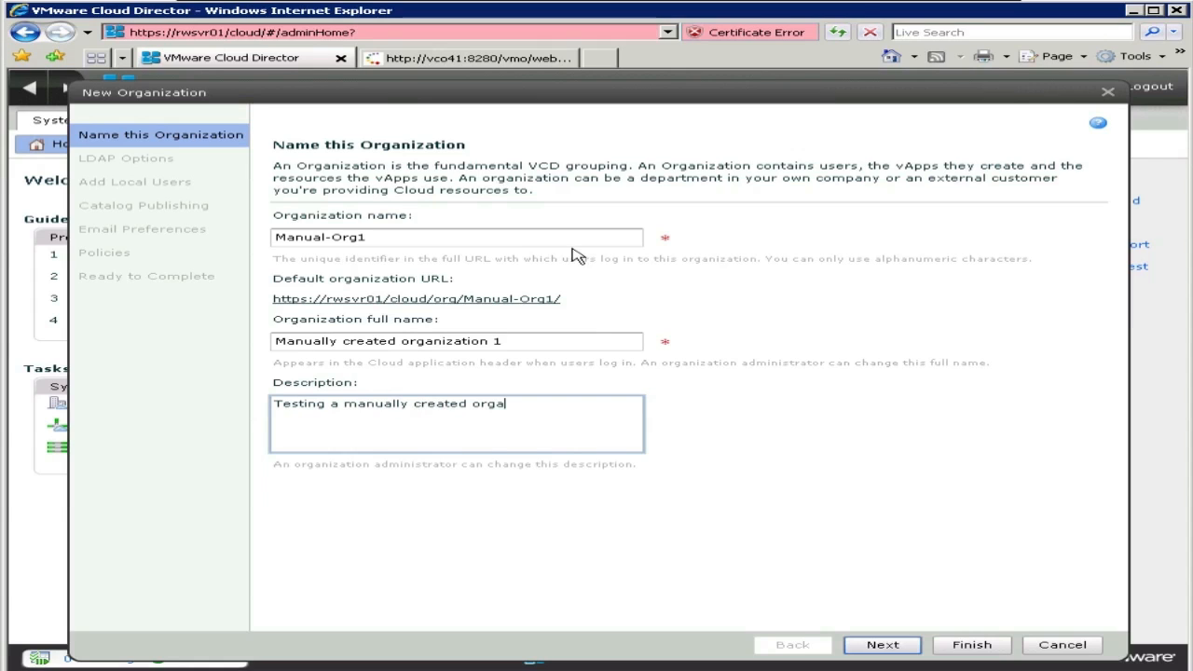
{"action": "type", "text": "."}
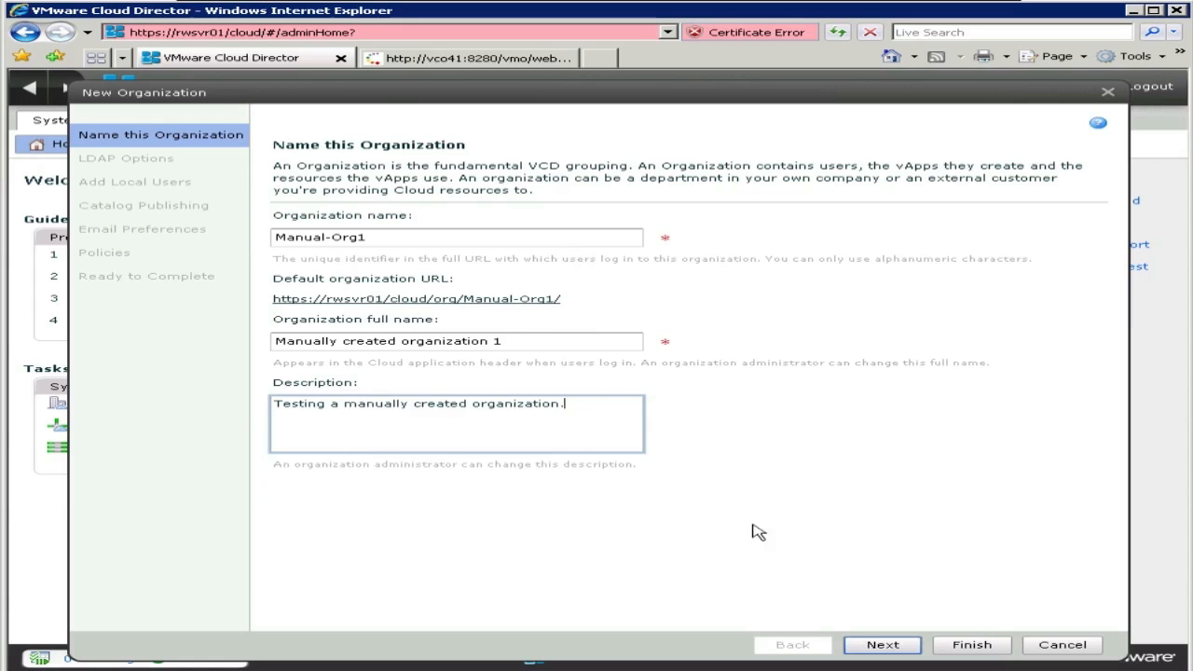
{"action": "left_click", "coordinate": [883, 645]}
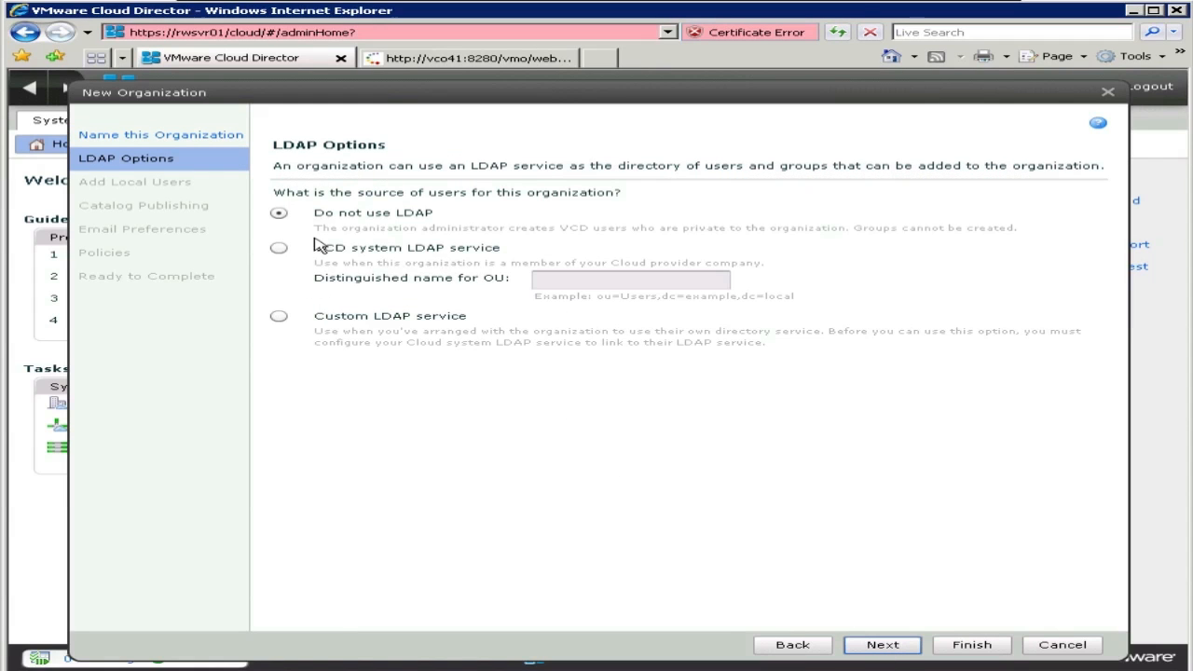
Step: Start a new local user with a password and the vApp User role
{"action": "left_click", "coordinate": [883, 645]}
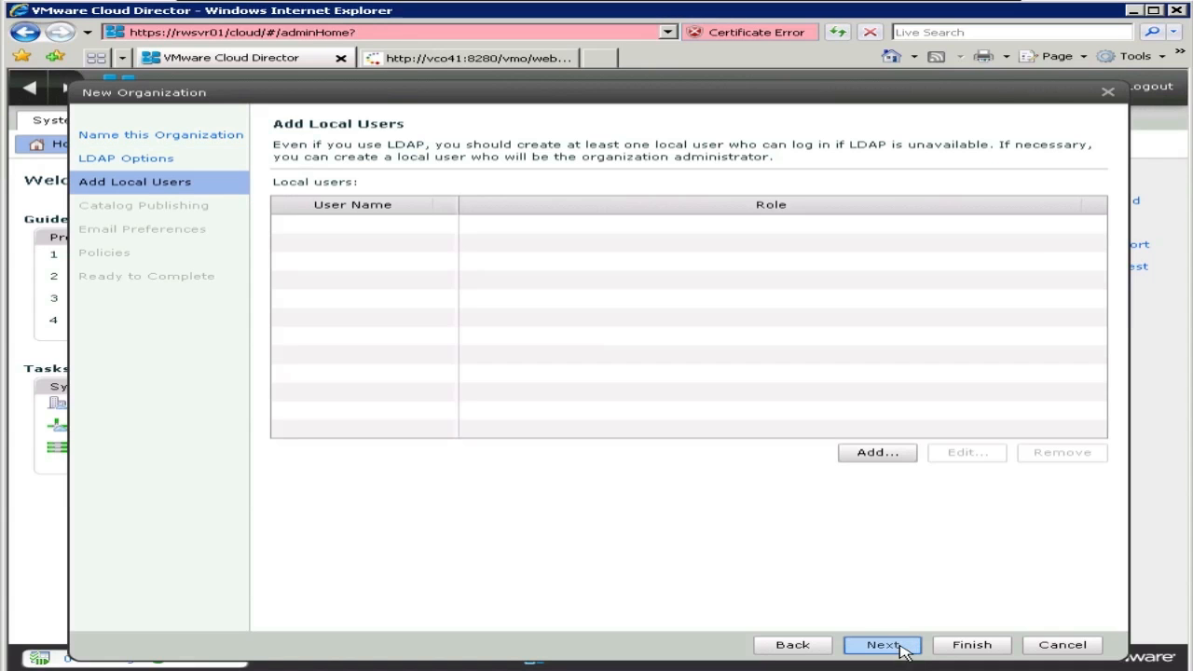
{"action": "left_click", "coordinate": [874, 456]}
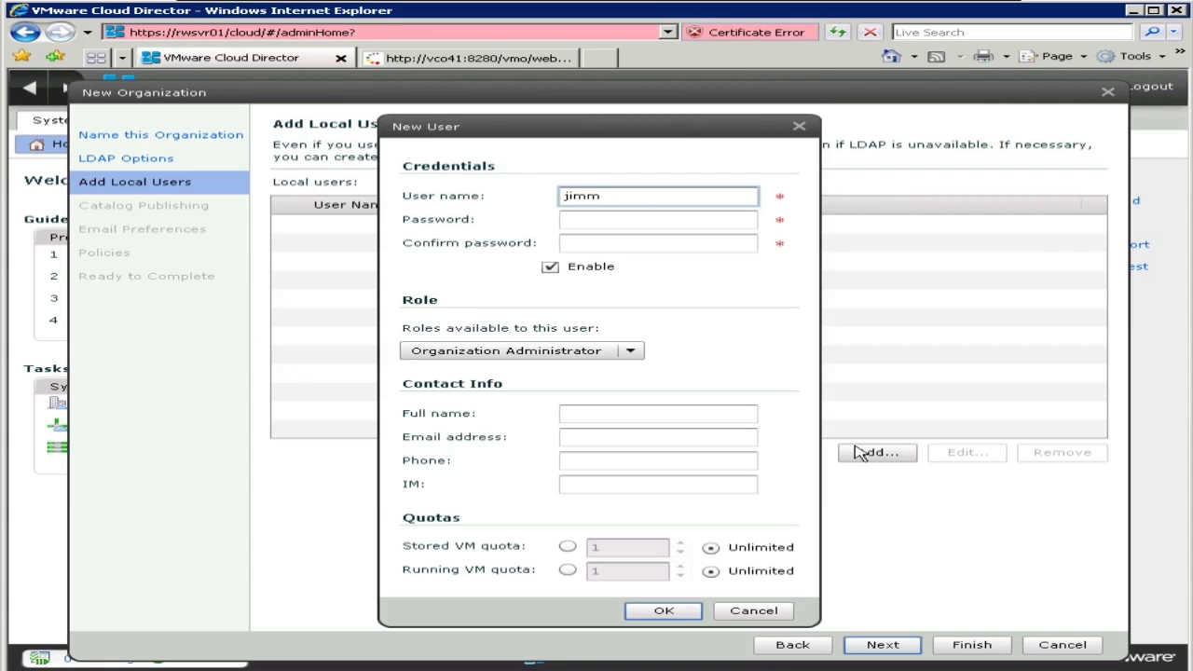
{"action": "key", "text": "Tab"}
{"action": "type", "text": "vmwar"}
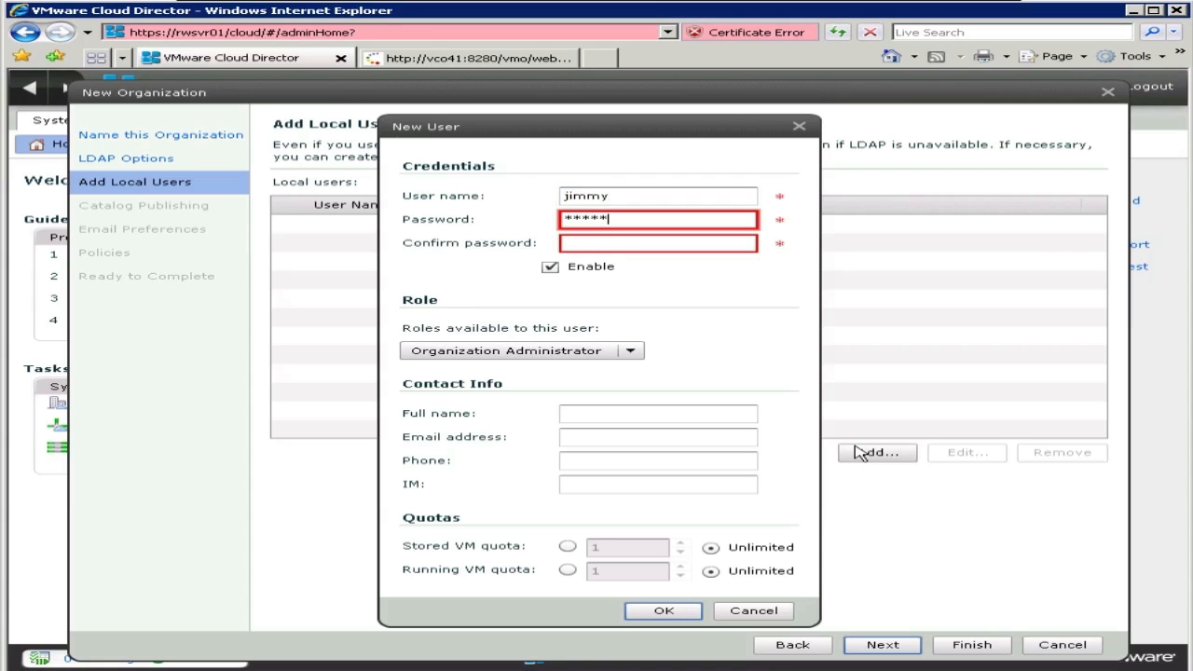
{"action": "type", "text": "e"}
{"action": "key", "text": "Tab"}
{"action": "type", "text": "vmware"}
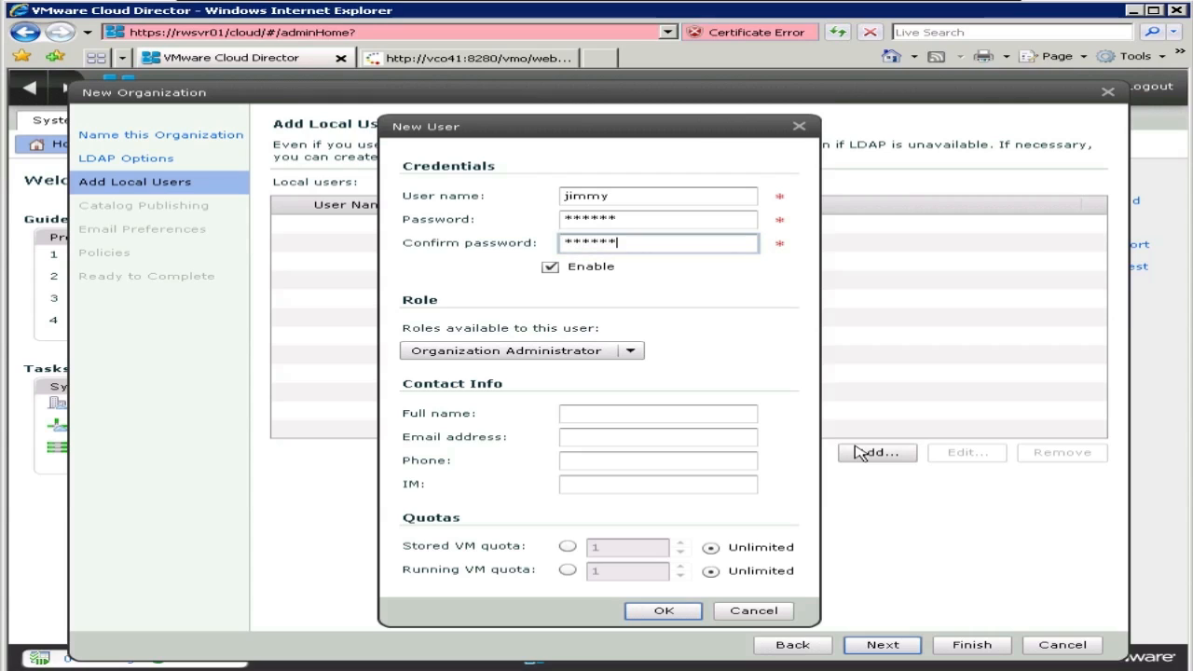
{"action": "left_click", "coordinate": [630, 351]}
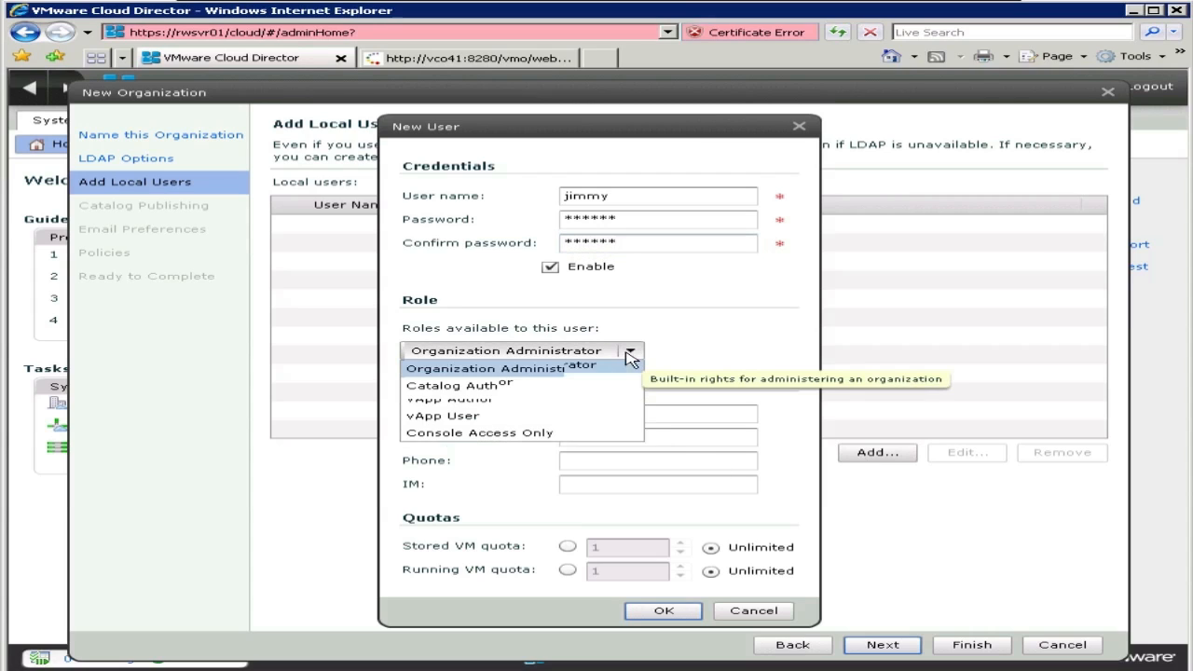
{"action": "left_click", "coordinate": [485, 421]}
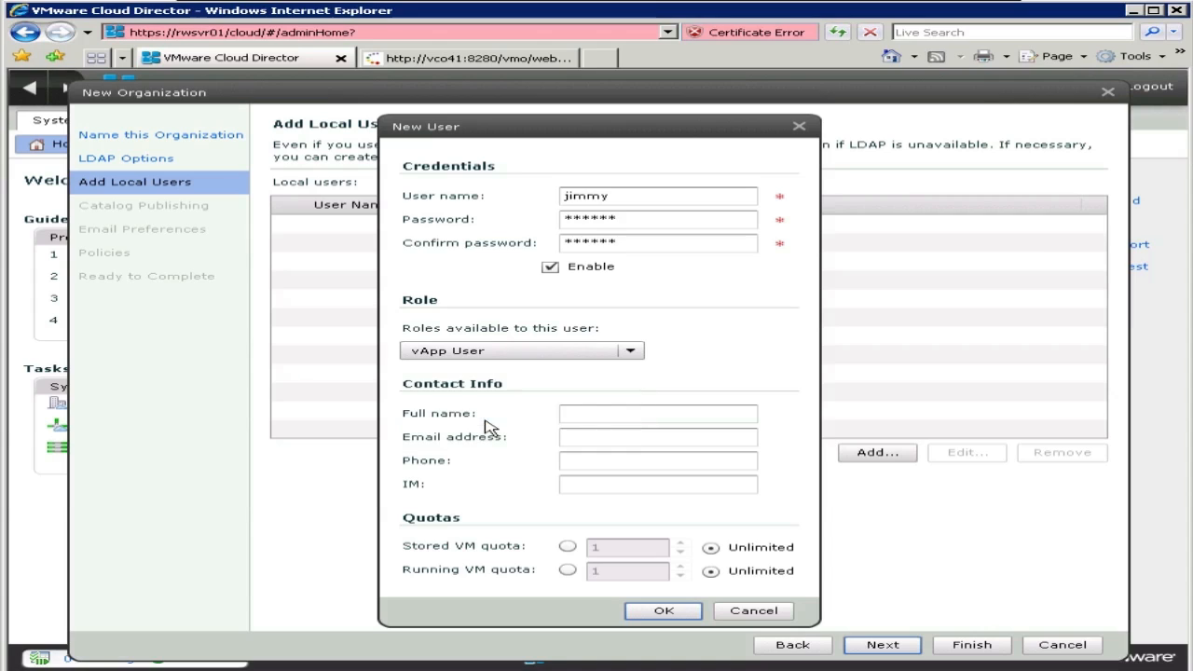
Step: Fill in the user's full name and contact e-mail address, leaving the phone blank
{"action": "left_click", "coordinate": [645, 413]}
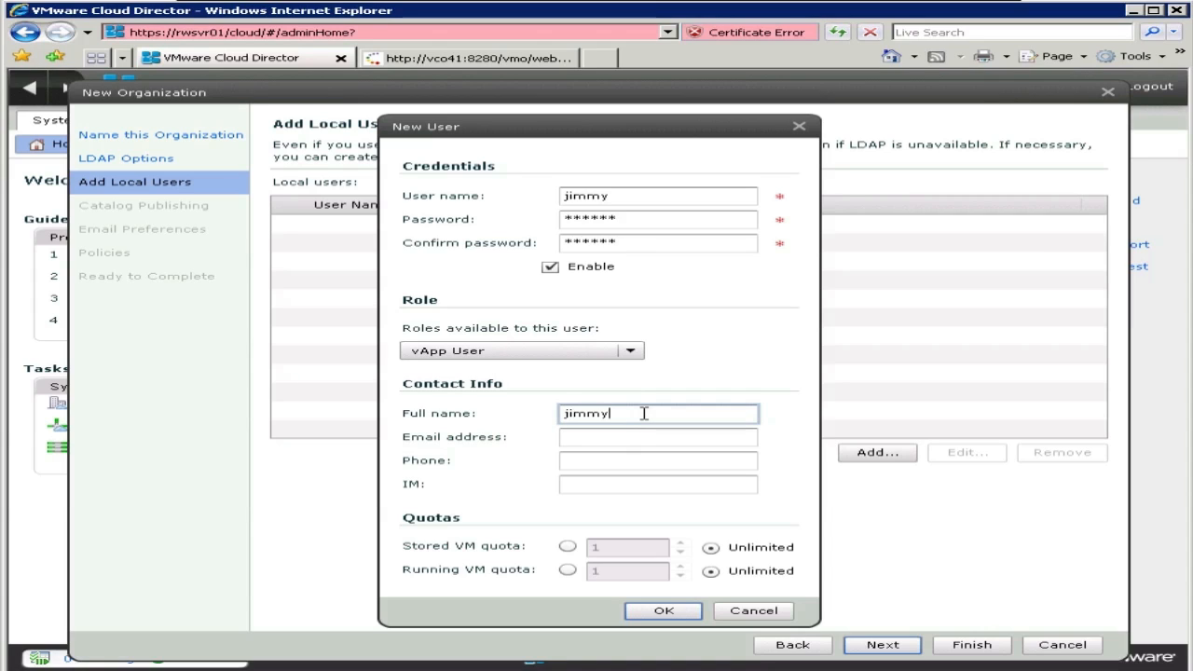
{"action": "key", "text": "Tab"}
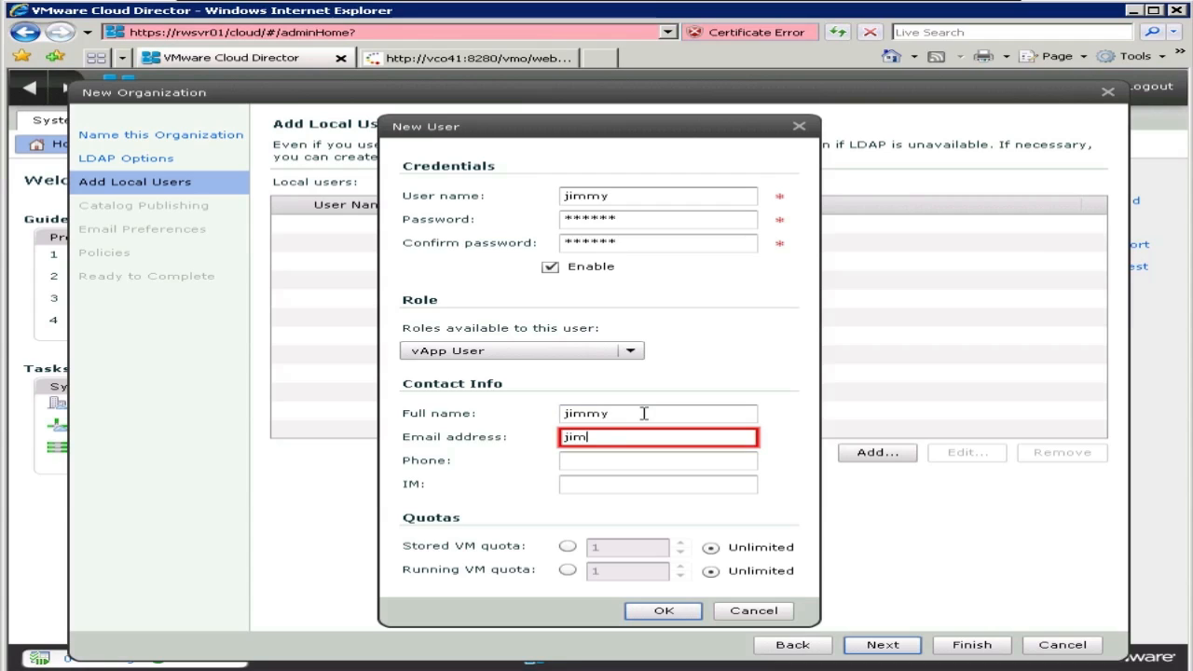
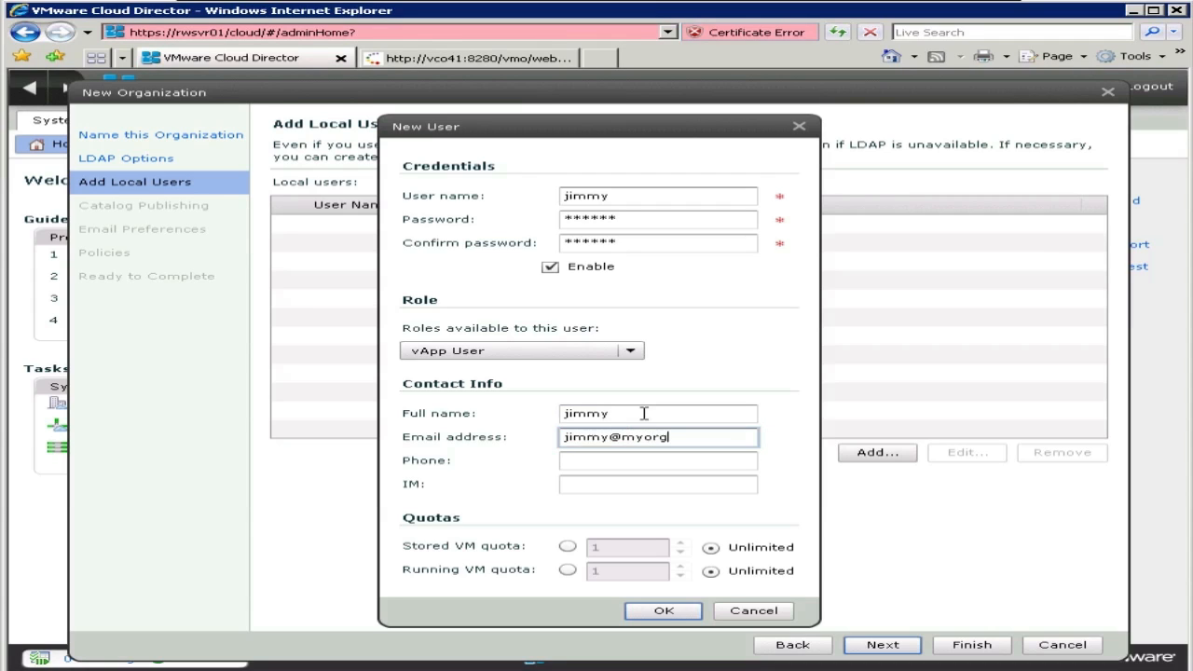
{"action": "key", "text": "Tab"}
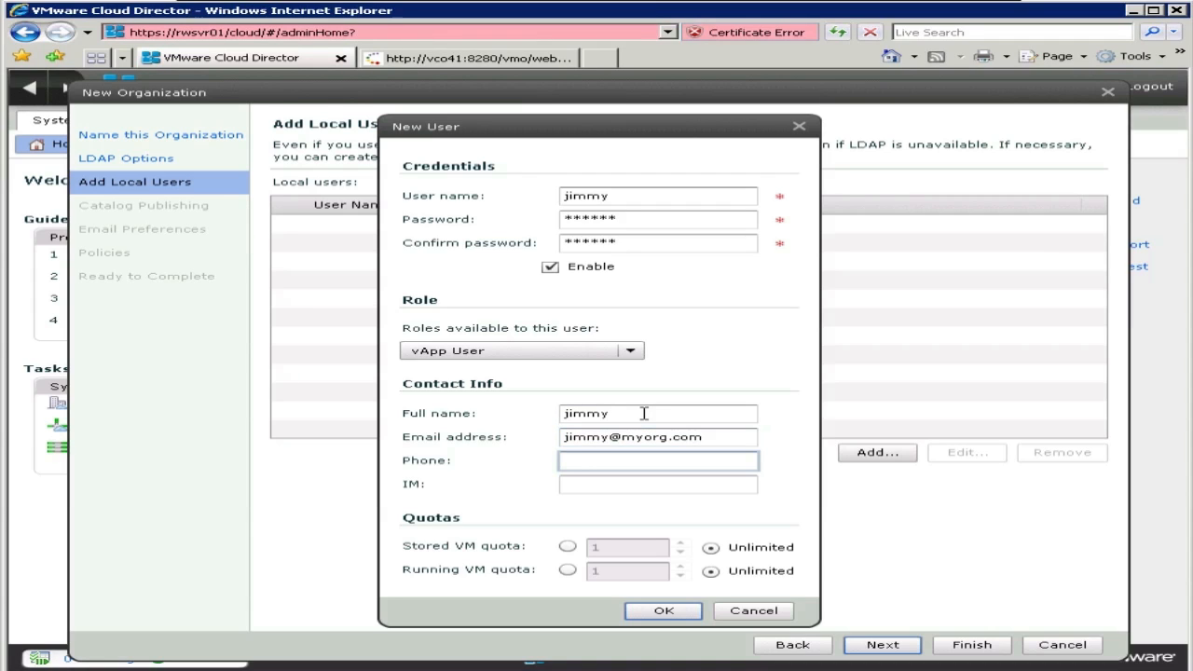
{"action": "type", "text": "tes"}
{"action": "key", "text": "BackSpace"}
{"action": "key", "text": "BackSpace"}
{"action": "key", "text": "BackSpace"}
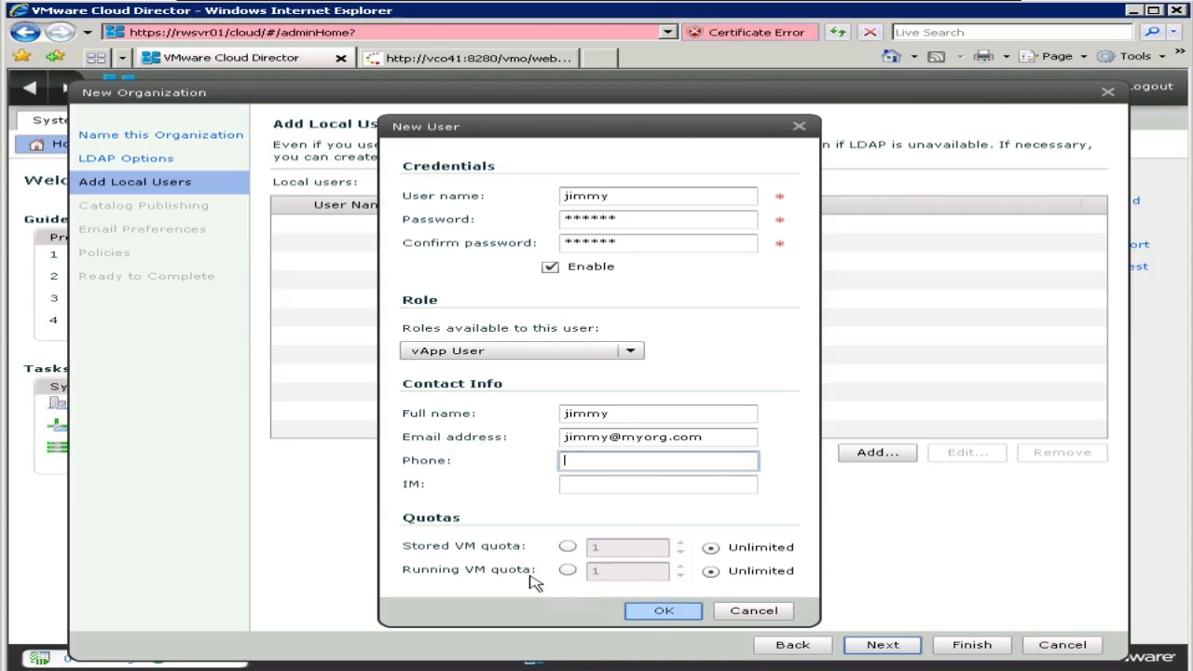
Step: Limit the user's stored and running VM quotas to 2 each and save the user
{"action": "left_click", "coordinate": [568, 548]}
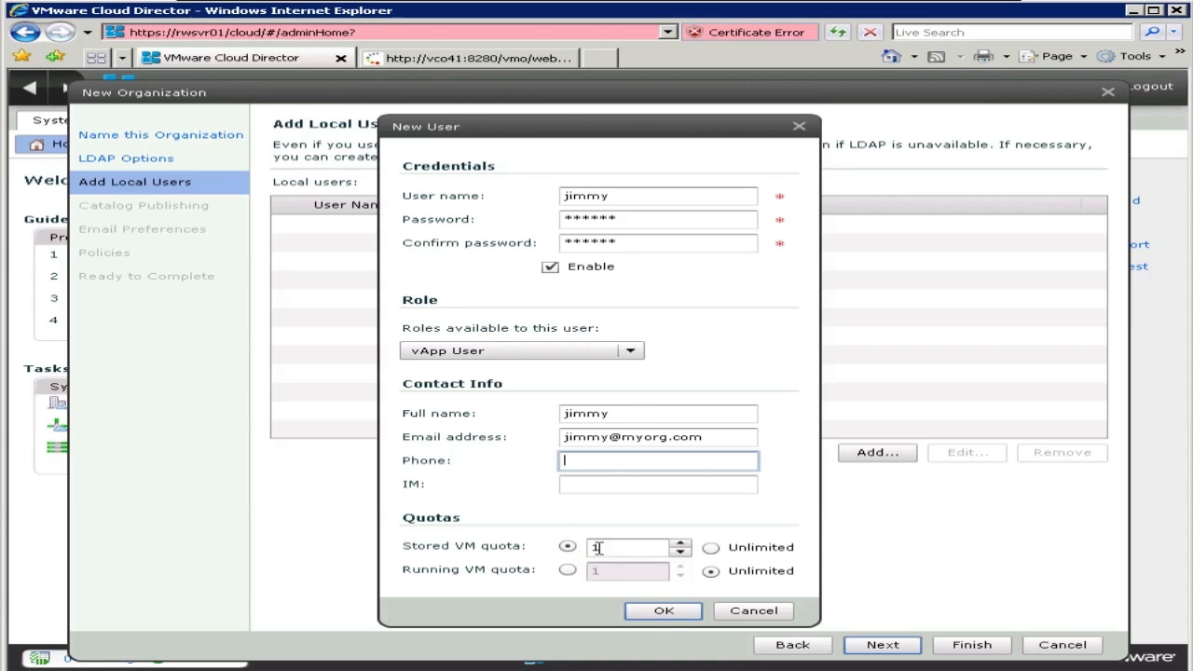
{"action": "left_click", "coordinate": [682, 545]}
{"action": "left_click", "coordinate": [568, 571]}
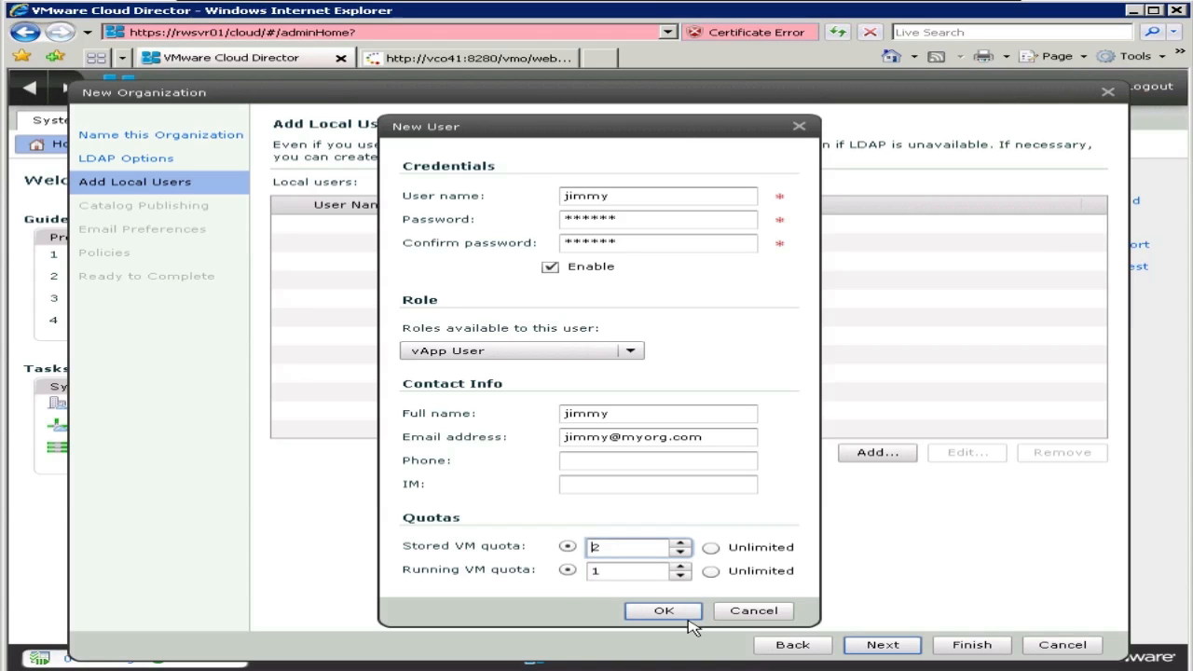
{"action": "left_click", "coordinate": [681, 566]}
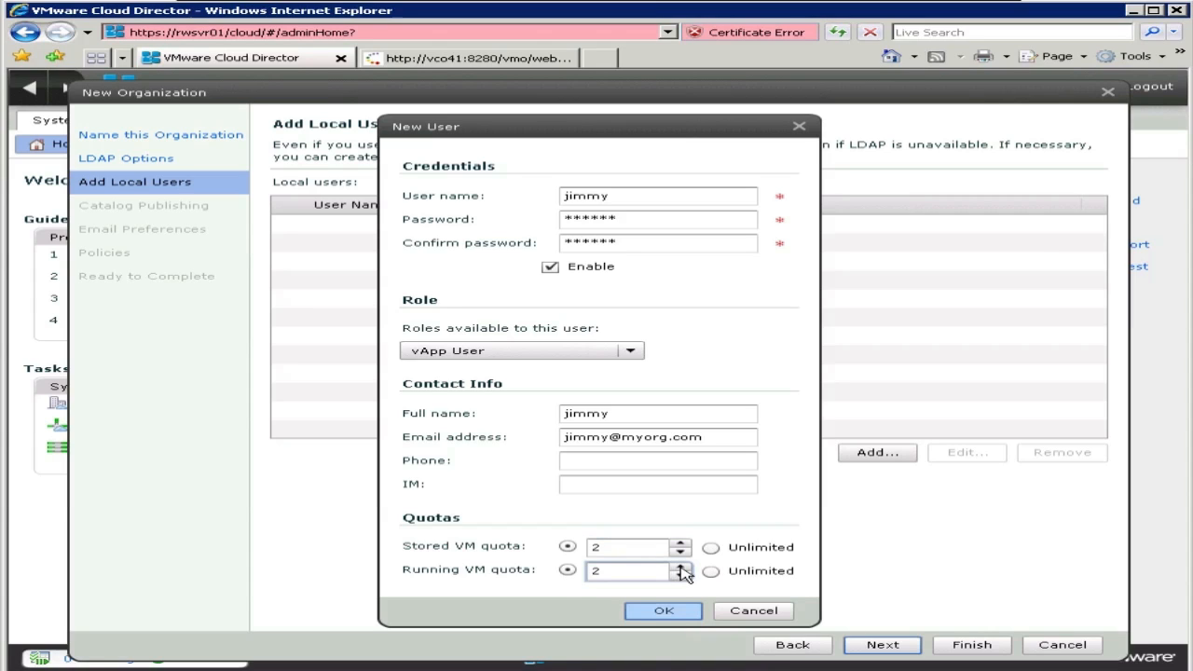
{"action": "left_click", "coordinate": [681, 566]}
{"action": "left_click", "coordinate": [682, 566]}
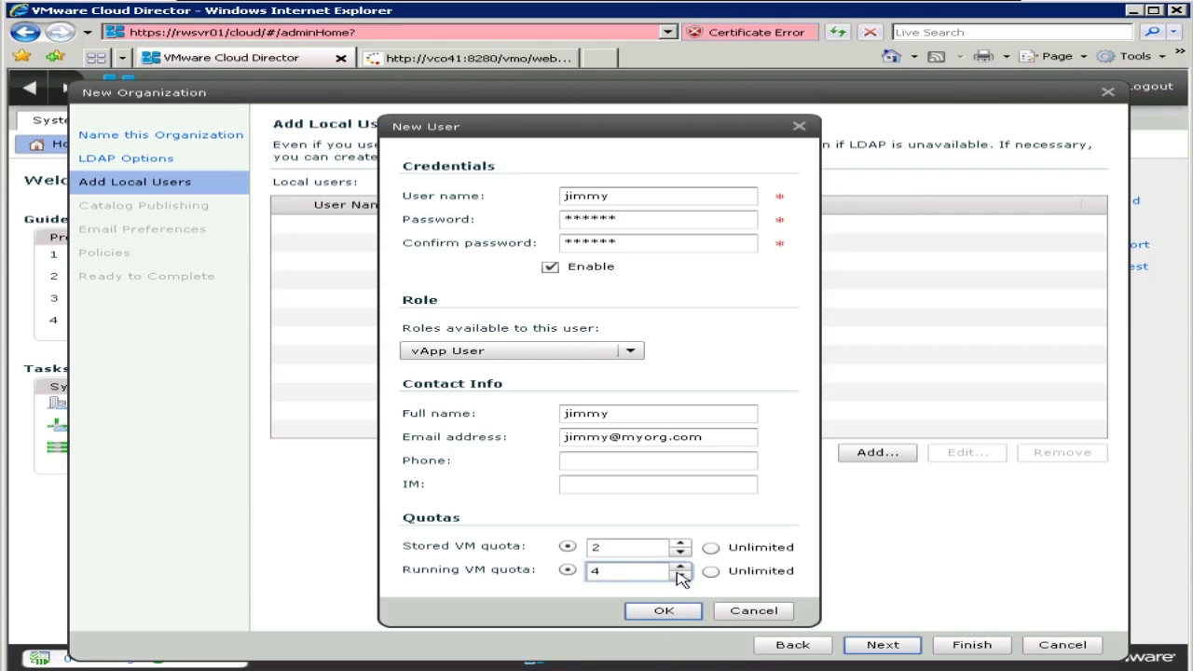
{"action": "left_click", "coordinate": [681, 575]}
{"action": "left_click", "coordinate": [681, 575]}
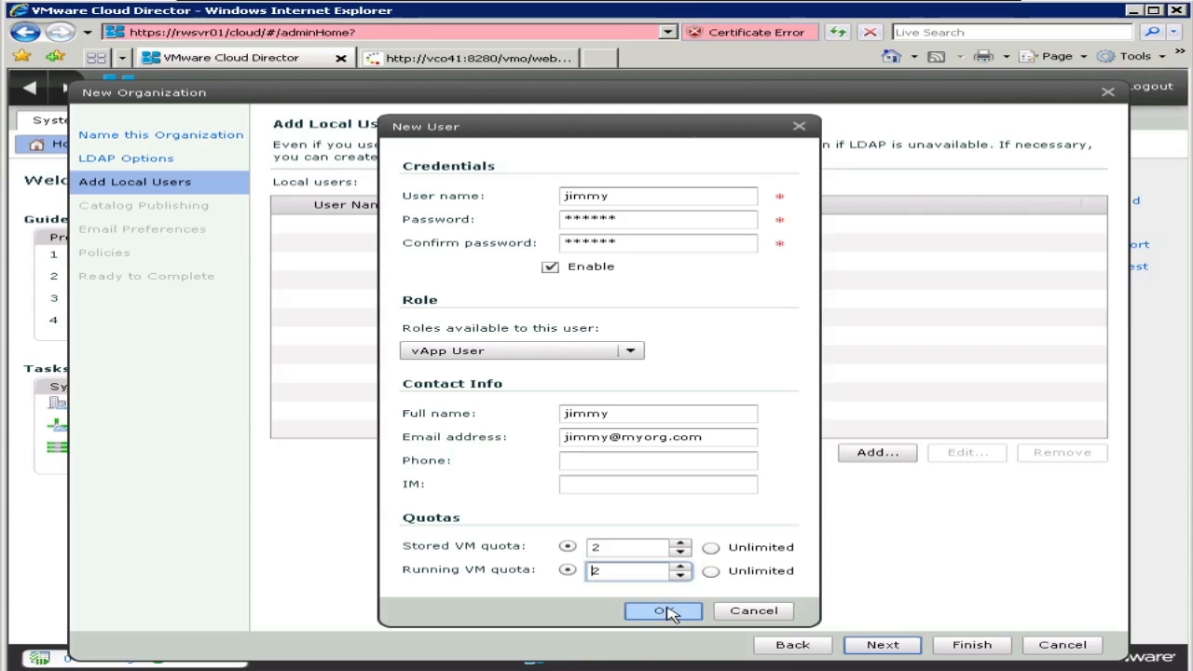
{"action": "left_click", "coordinate": [664, 611]}
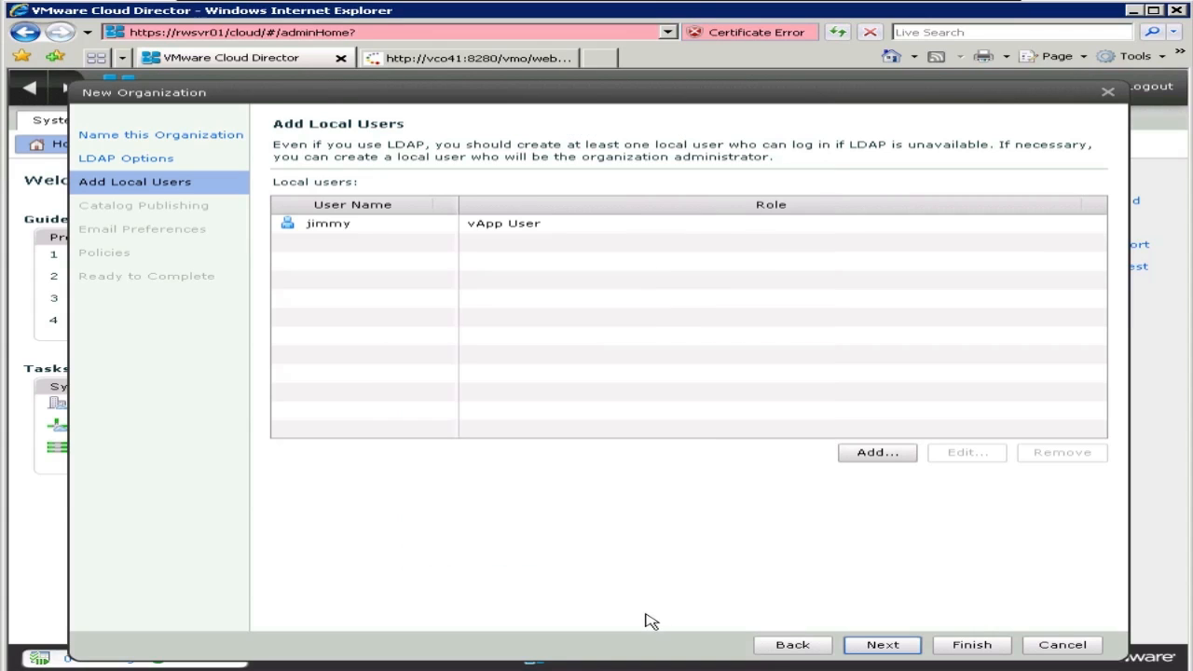
Step: Keep default catalog, email and 7/30/90-day lease settings and finish creating Manual-Org1
{"action": "left_click", "coordinate": [883, 645]}
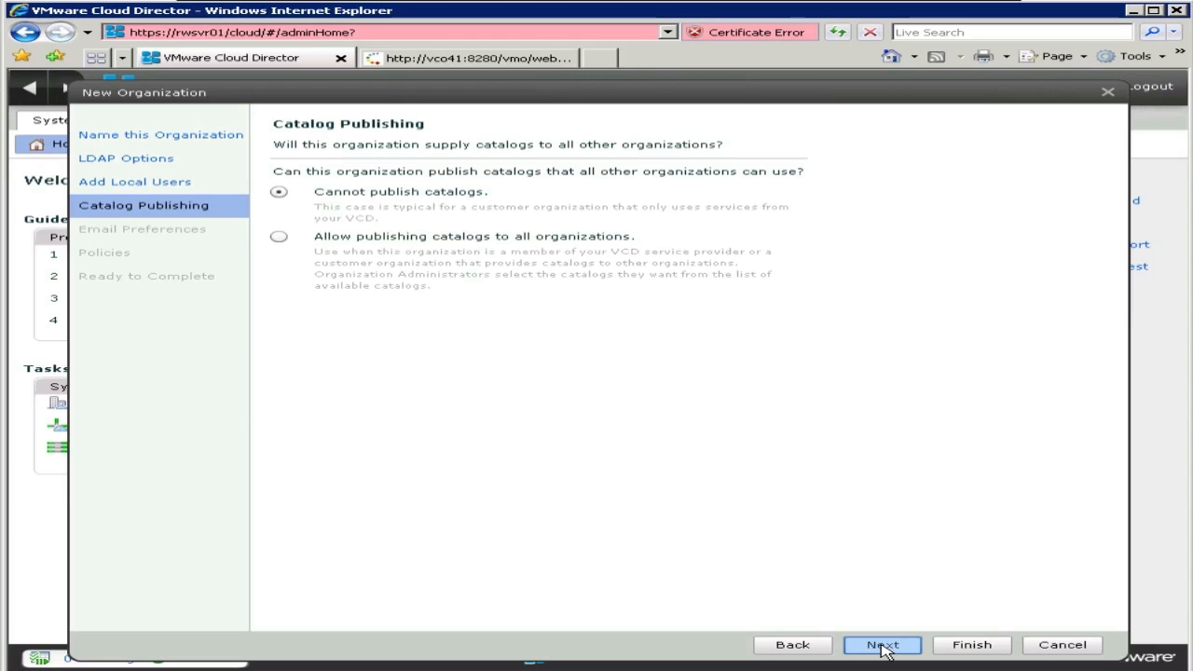
{"action": "left_click", "coordinate": [883, 645]}
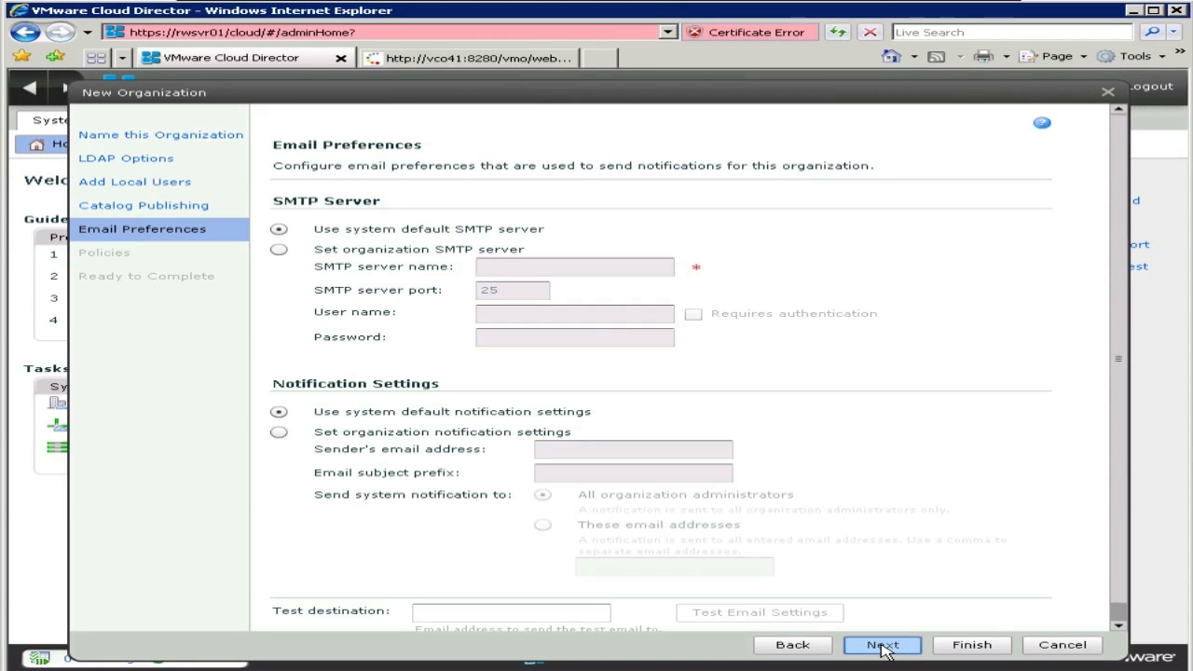
{"action": "left_click", "coordinate": [883, 645]}
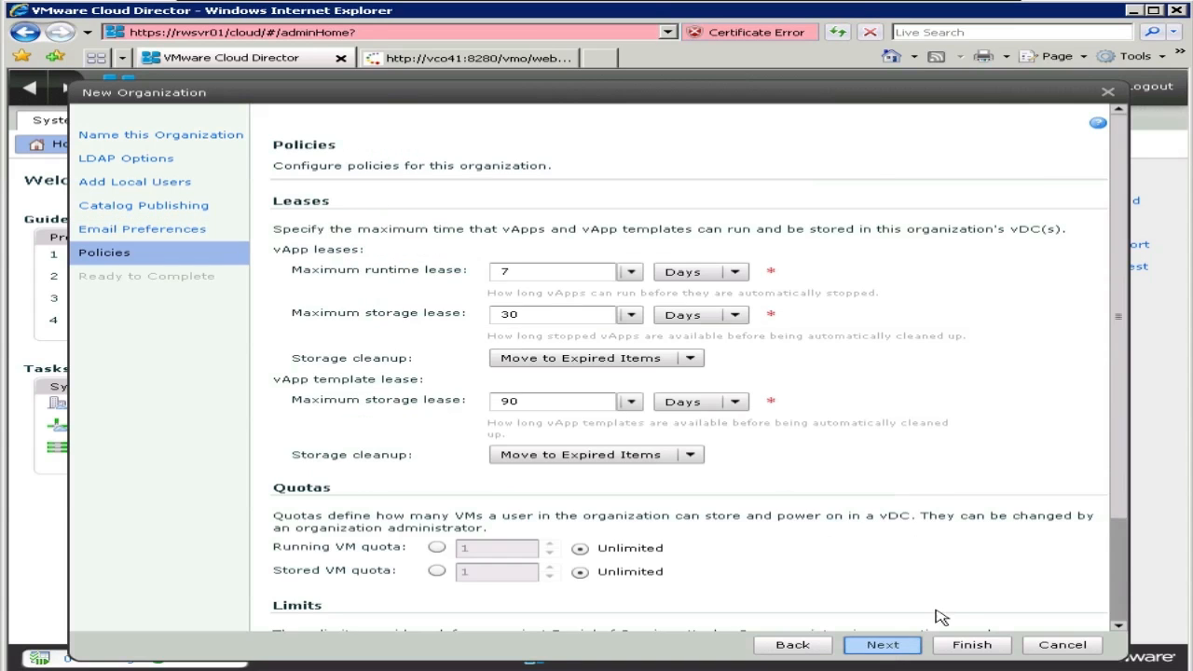
{"action": "scroll", "coordinate": [956, 589], "scroll_direction": "down", "scroll_amount": 2}
{"action": "scroll", "coordinate": [956, 590], "scroll_direction": "down", "scroll_amount": 1}
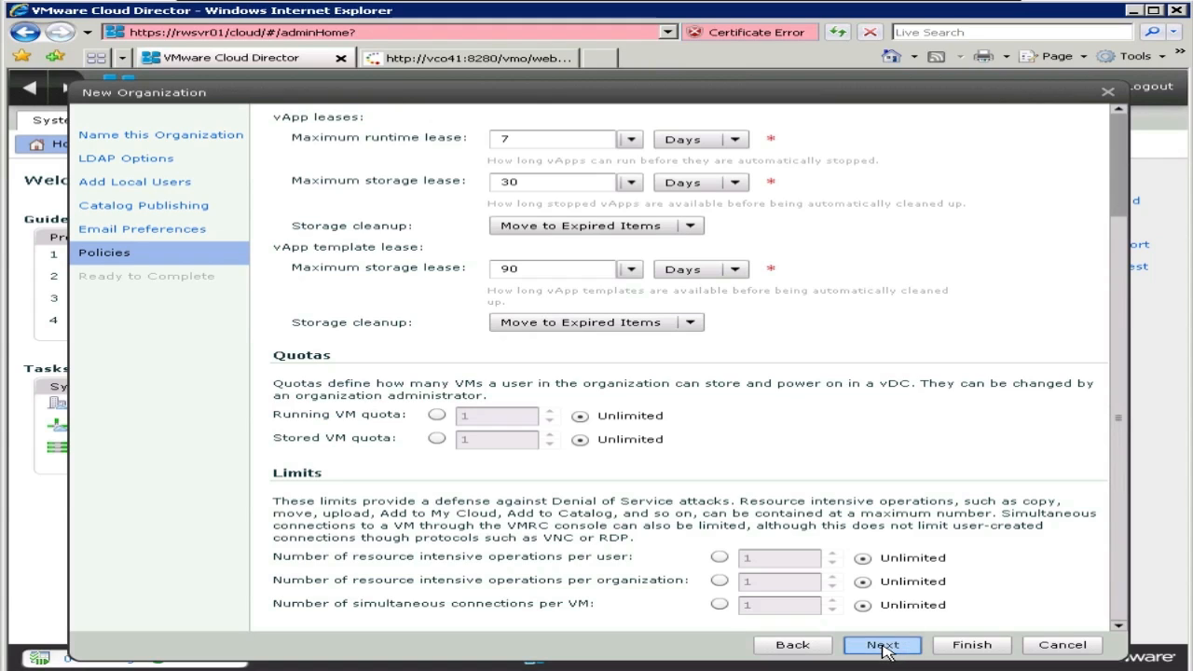
{"action": "left_click", "coordinate": [883, 646]}
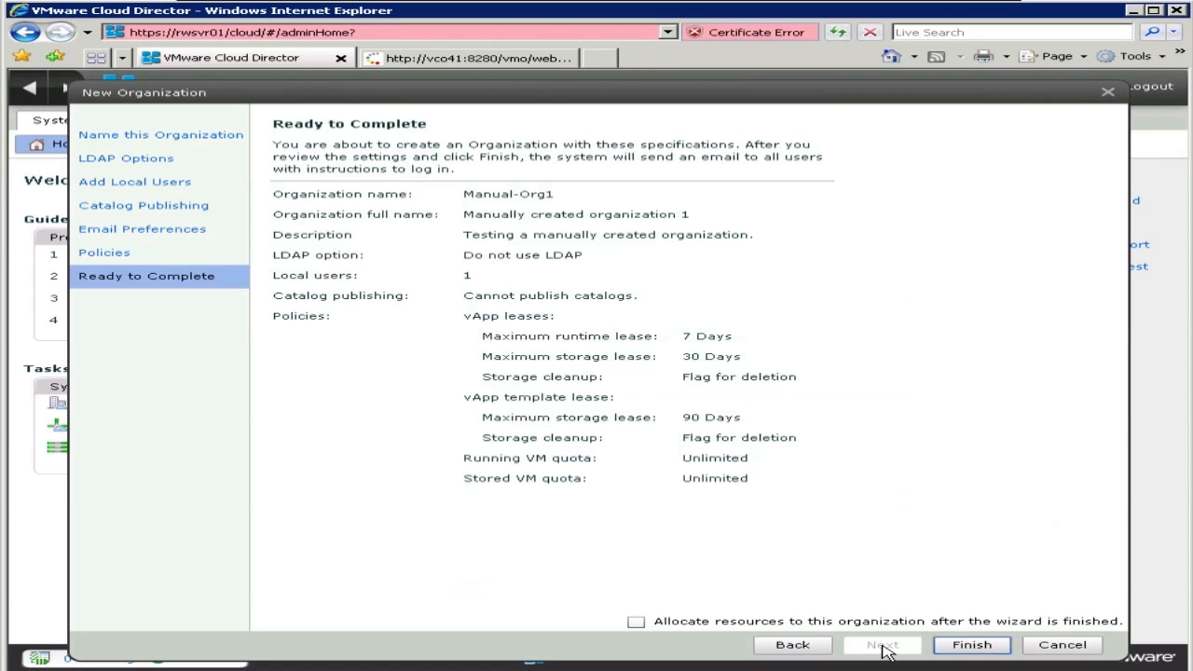
{"action": "left_click", "coordinate": [1000, 646]}
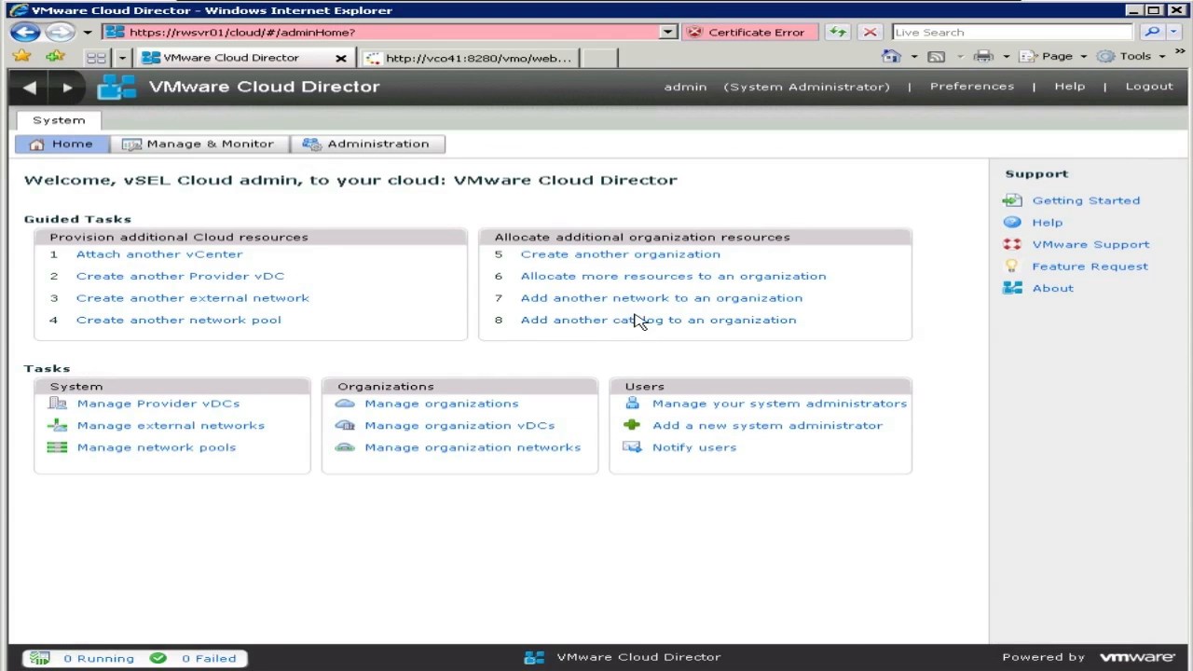
Step: Open Manual-Org1 from the organizations list and begin adding a virtual datacenter
{"action": "left_click", "coordinate": [451, 408]}
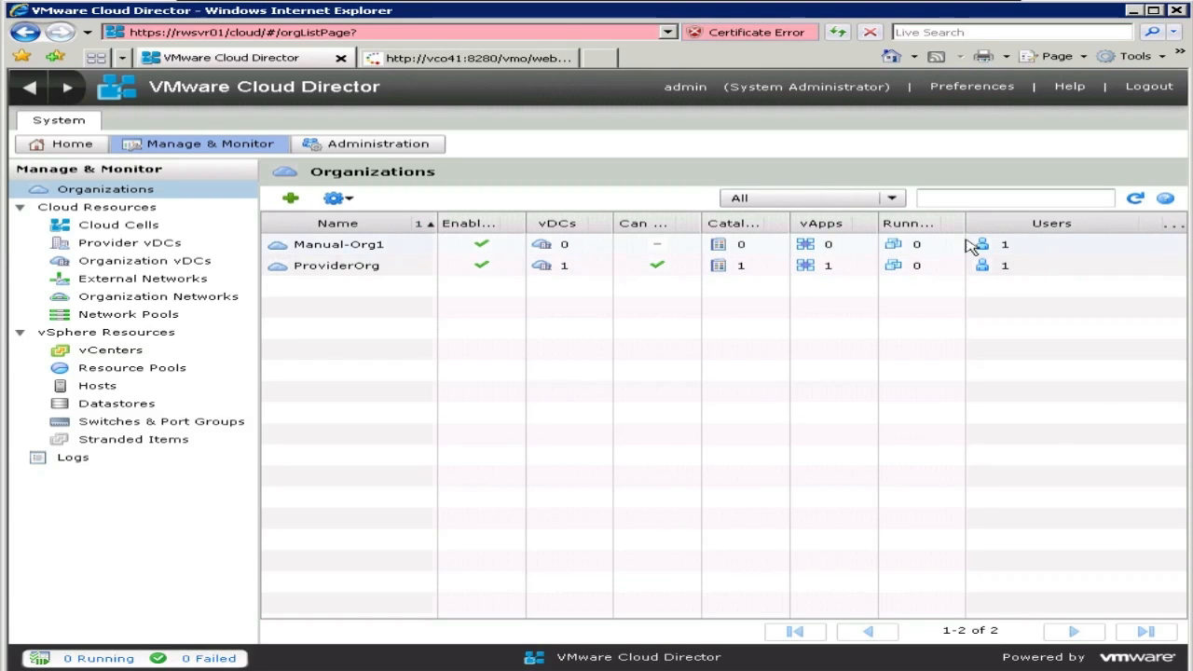
{"action": "left_click", "coordinate": [571, 247]}
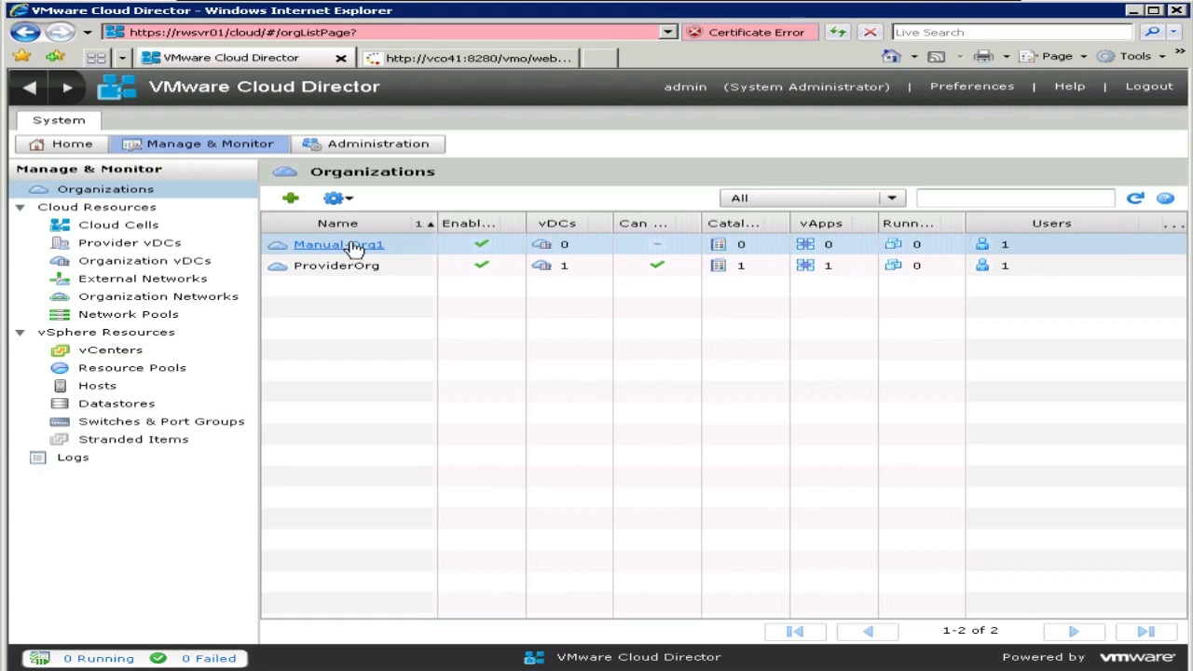
{"action": "left_click", "coordinate": [349, 248]}
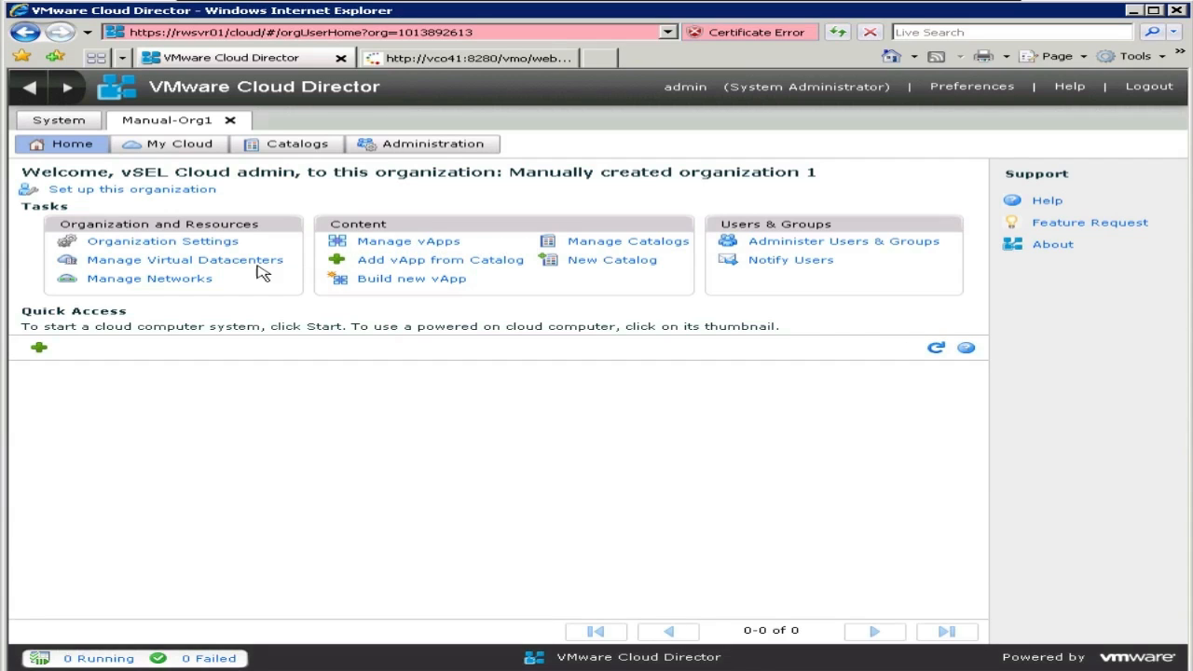
{"action": "left_click", "coordinate": [208, 267]}
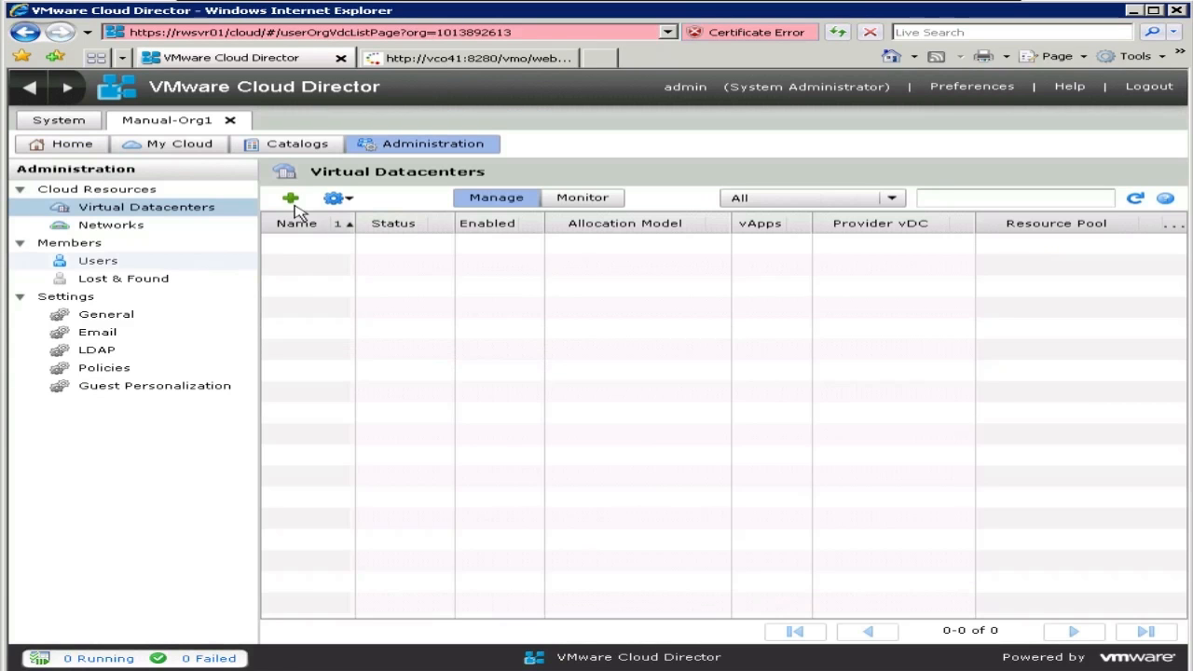
{"action": "left_click", "coordinate": [291, 199]}
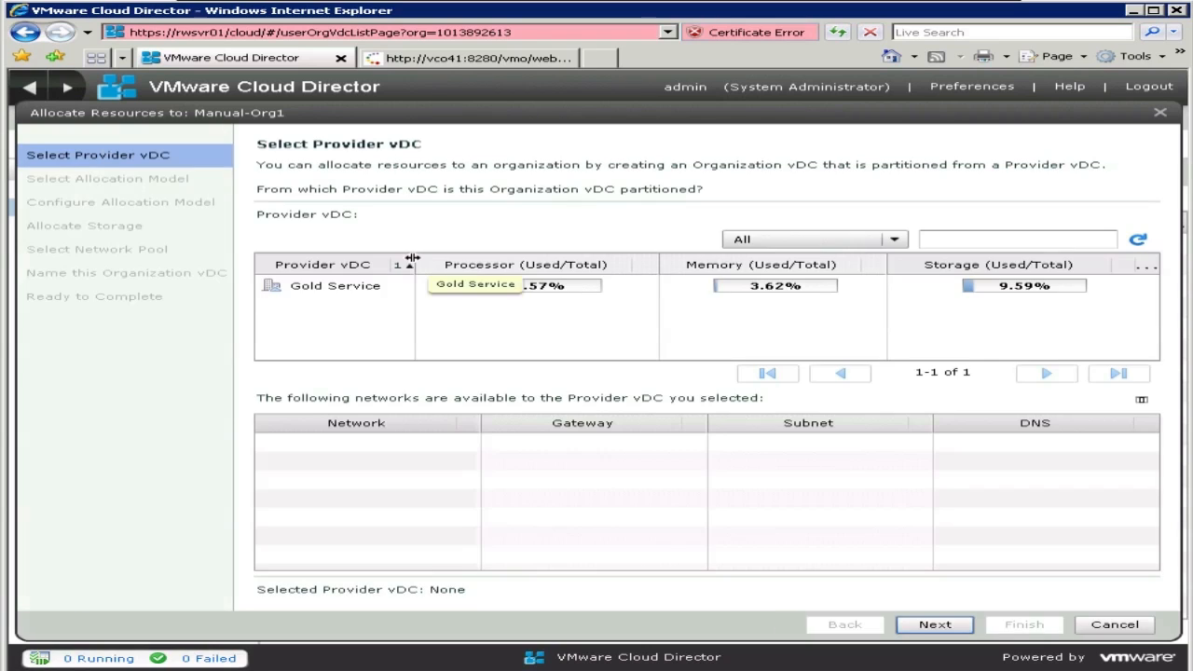
Step: Choose Gold Service and Pay-As-You-Go, lowering the memory guarantee to 50%
{"action": "left_click", "coordinate": [345, 287]}
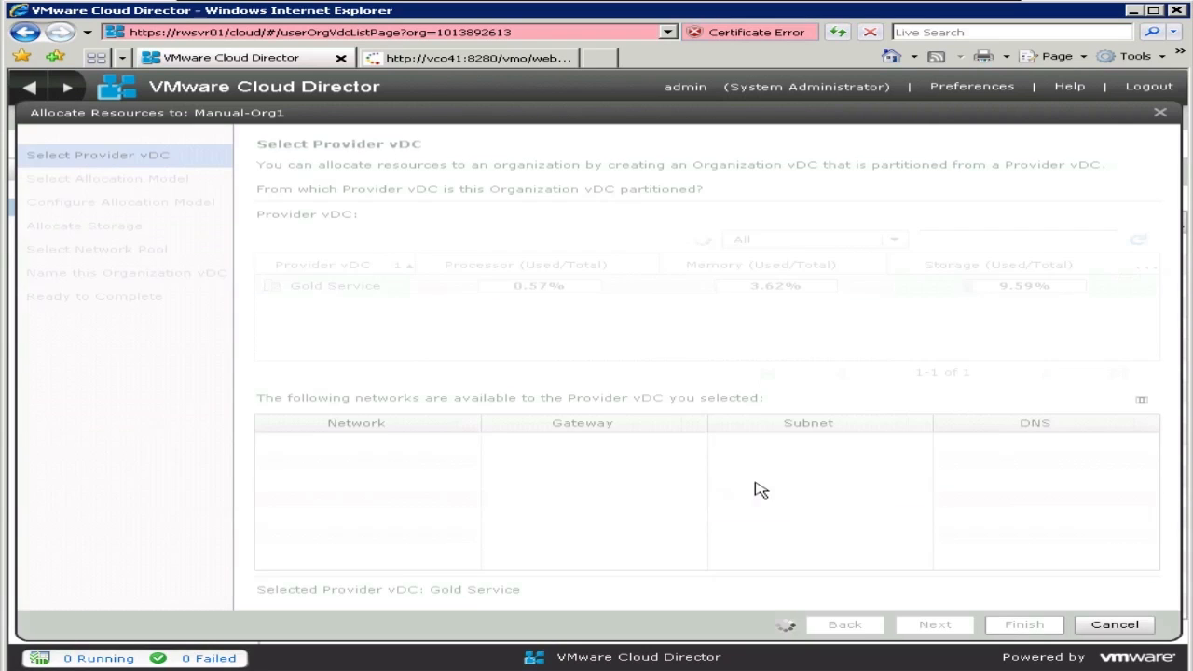
{"action": "left_click", "coordinate": [931, 627]}
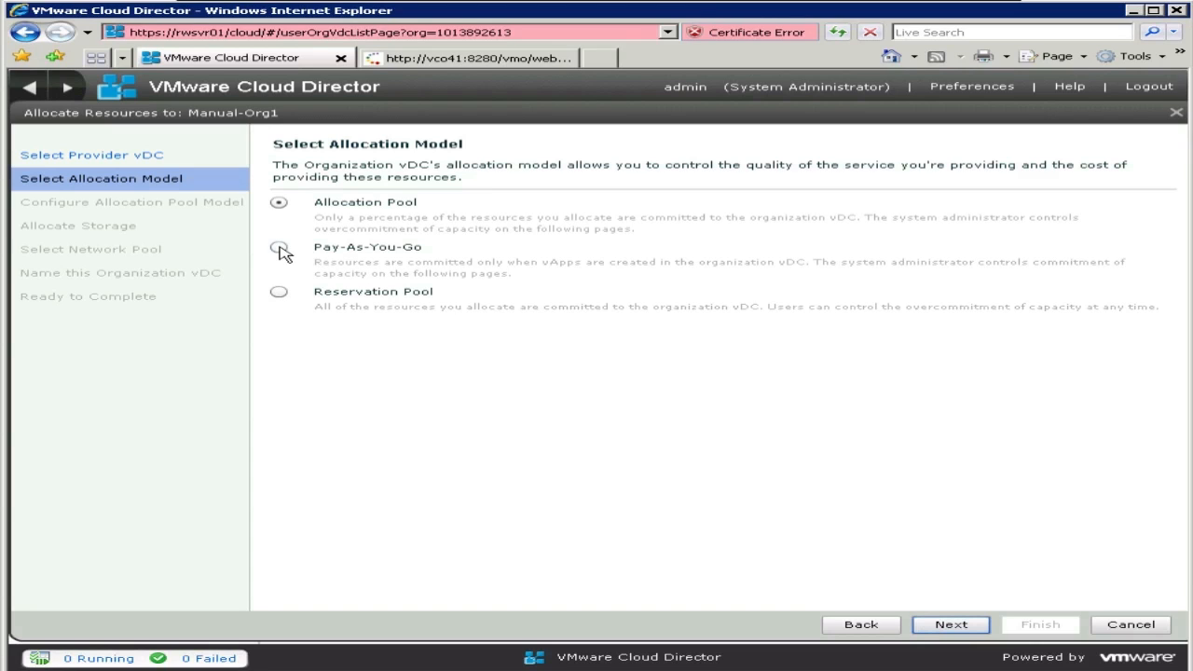
{"action": "left_click", "coordinate": [955, 625]}
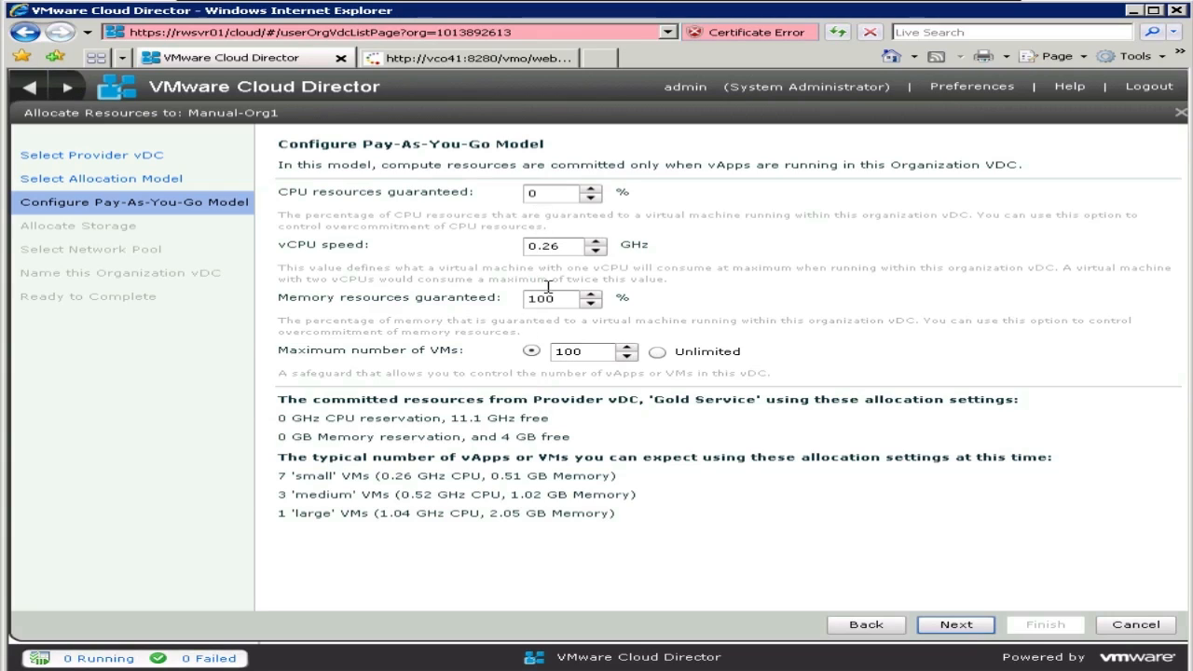
{"action": "left_click_drag", "start_coordinate": [562, 298], "coordinate": [523, 304]}
{"action": "type", "text": "50"}
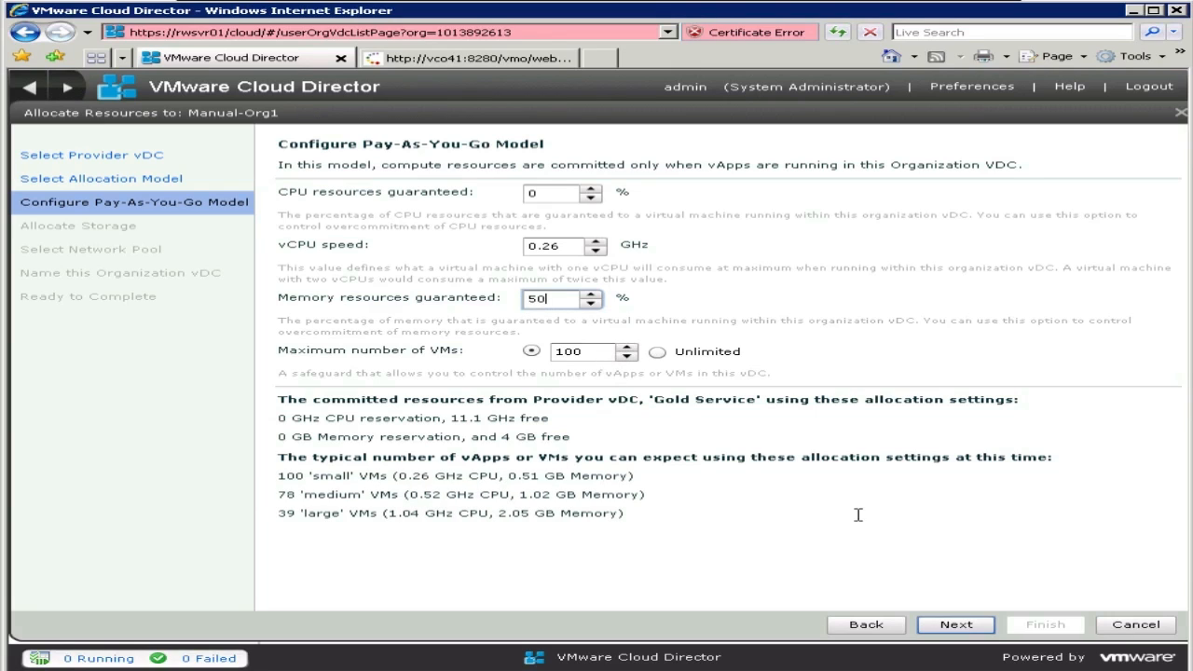
{"action": "left_click", "coordinate": [971, 630]}
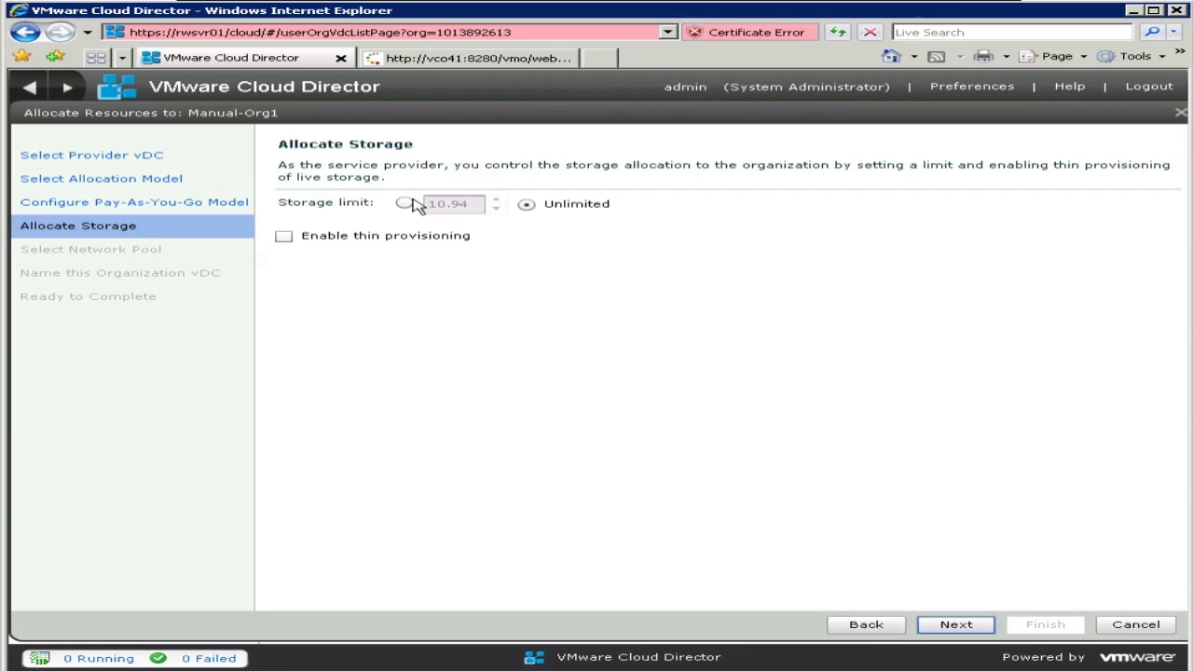
Step: Limit the vDC's storage to 6 GB with thin provisioning enabled
{"action": "left_click", "coordinate": [407, 205]}
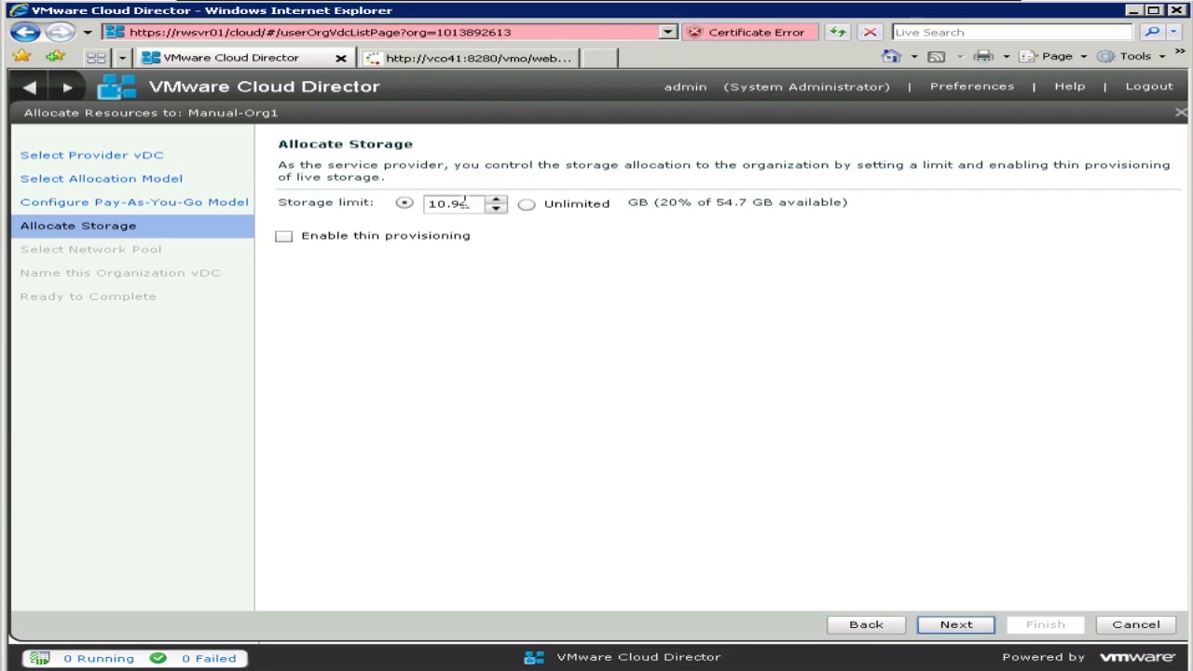
{"action": "left_click_drag", "start_coordinate": [472, 201], "coordinate": [419, 207]}
{"action": "type", "text": "6"}
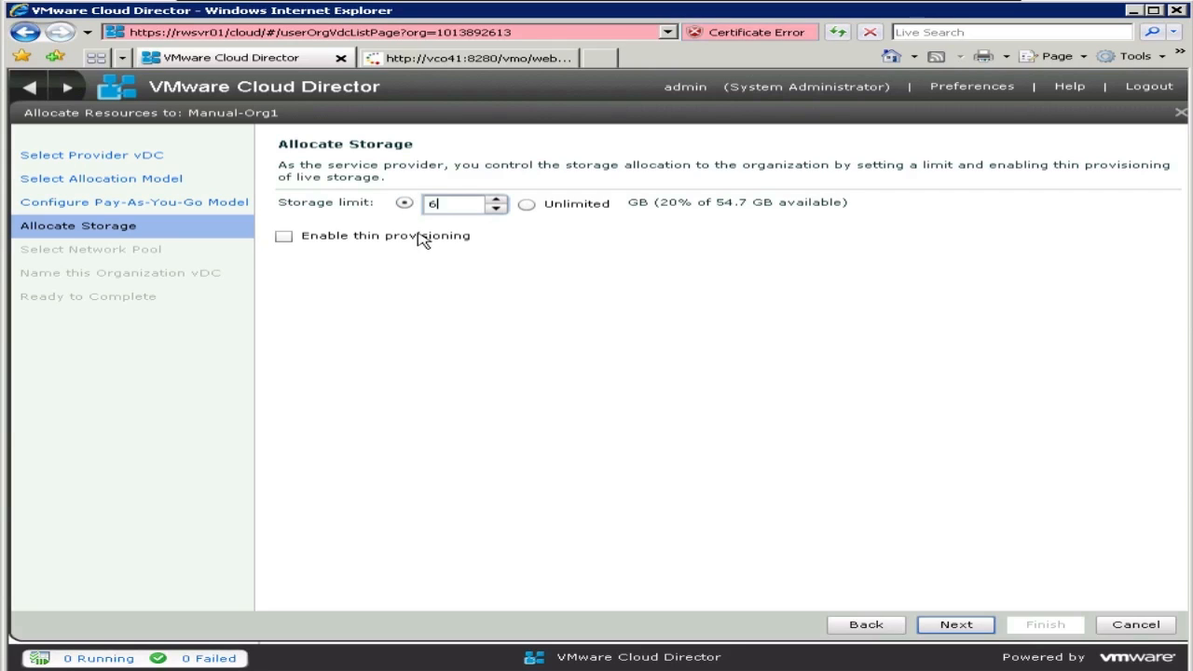
{"action": "left_click", "coordinate": [284, 239]}
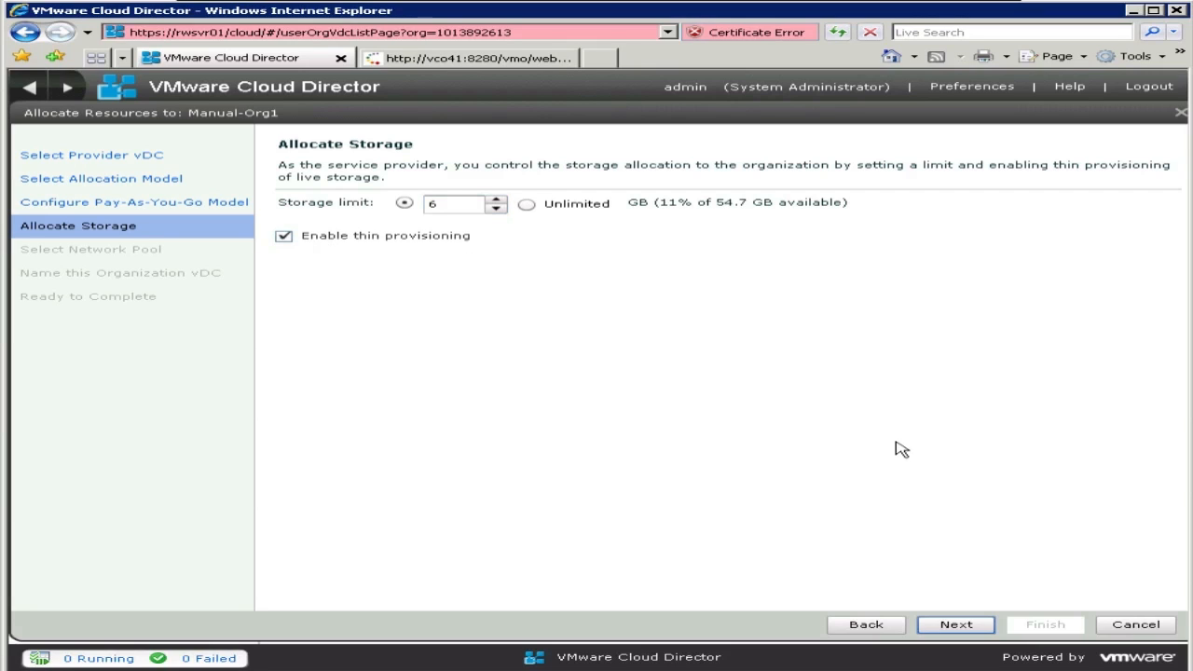
{"action": "left_click", "coordinate": [959, 626]}
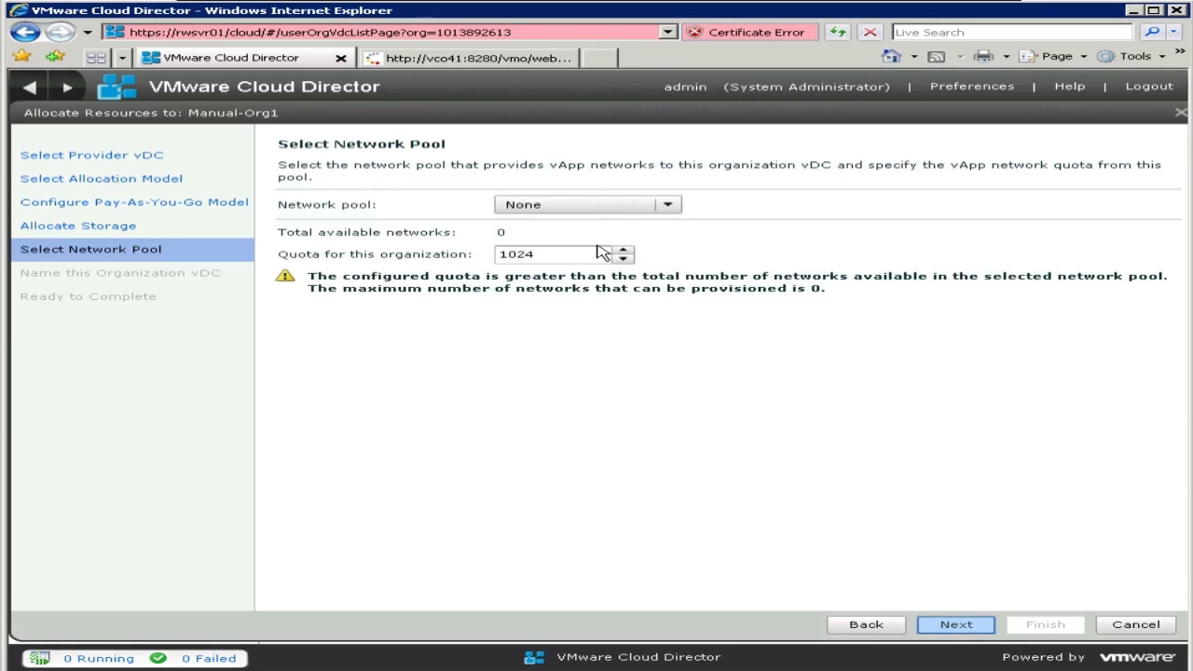
Step: Assign vSEL Network Pool with a network quota of 4
{"action": "left_click", "coordinate": [662, 204]}
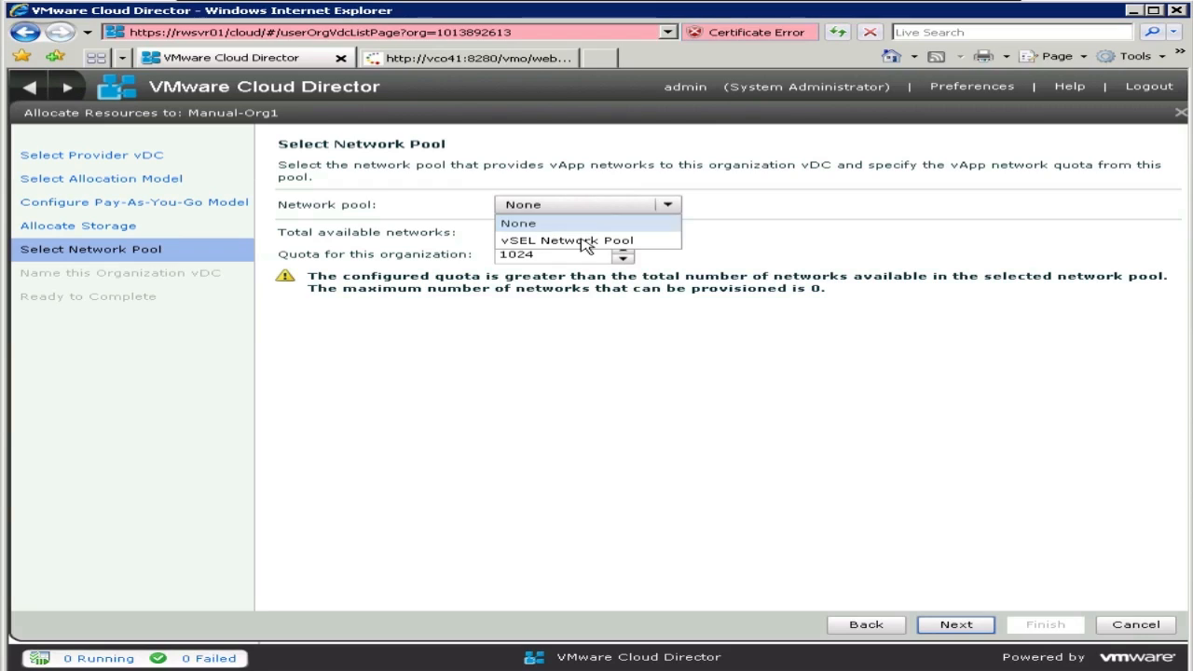
{"action": "left_click", "coordinate": [561, 241]}
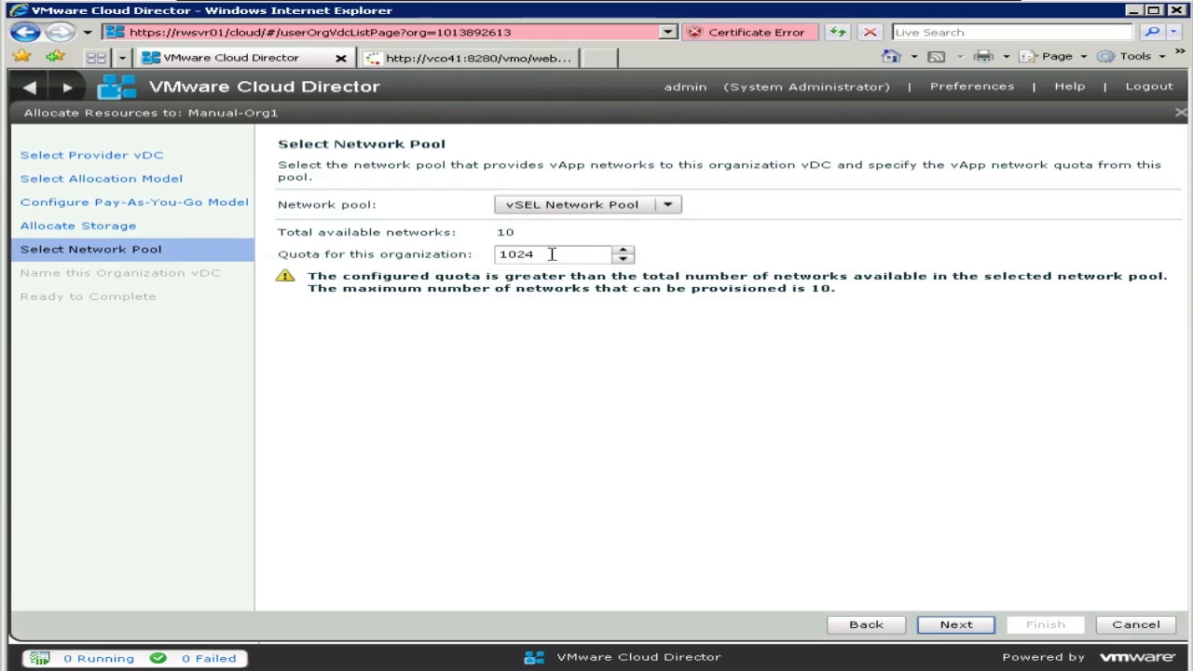
{"action": "left_click_drag", "start_coordinate": [539, 253], "coordinate": [490, 253]}
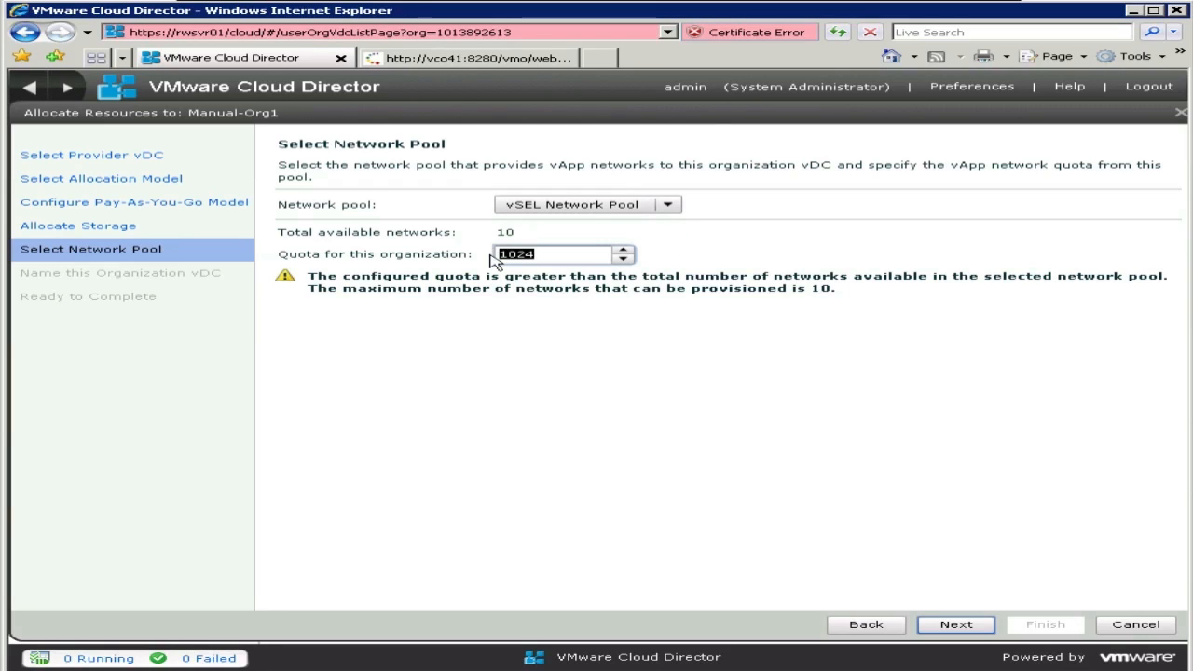
{"action": "type", "text": "4"}
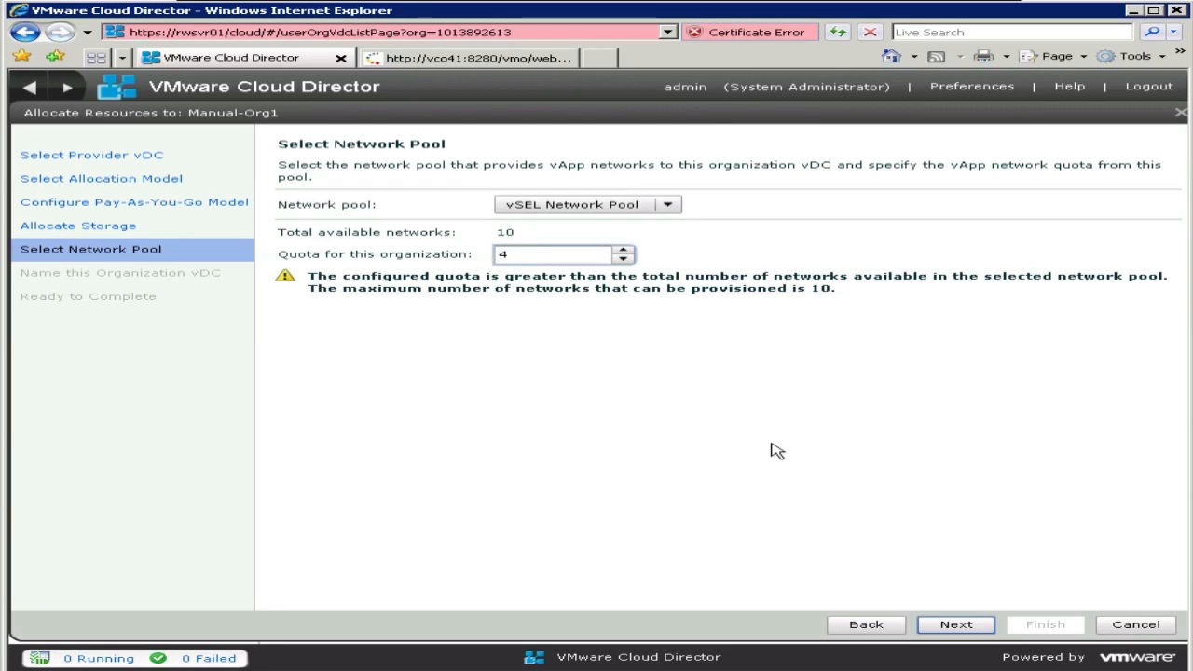
{"action": "left_click", "coordinate": [949, 623]}
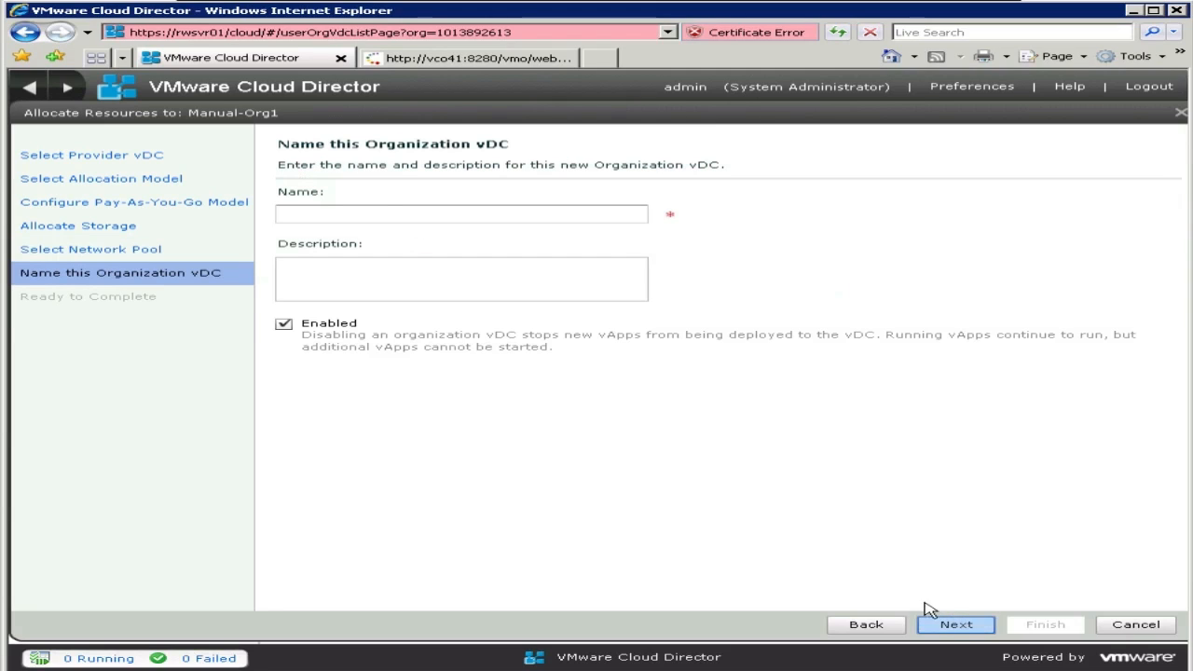
Step: Name the vDC 'Default Org vDC' with description 'Default Organization vDC'
{"action": "left_click", "coordinate": [388, 213]}
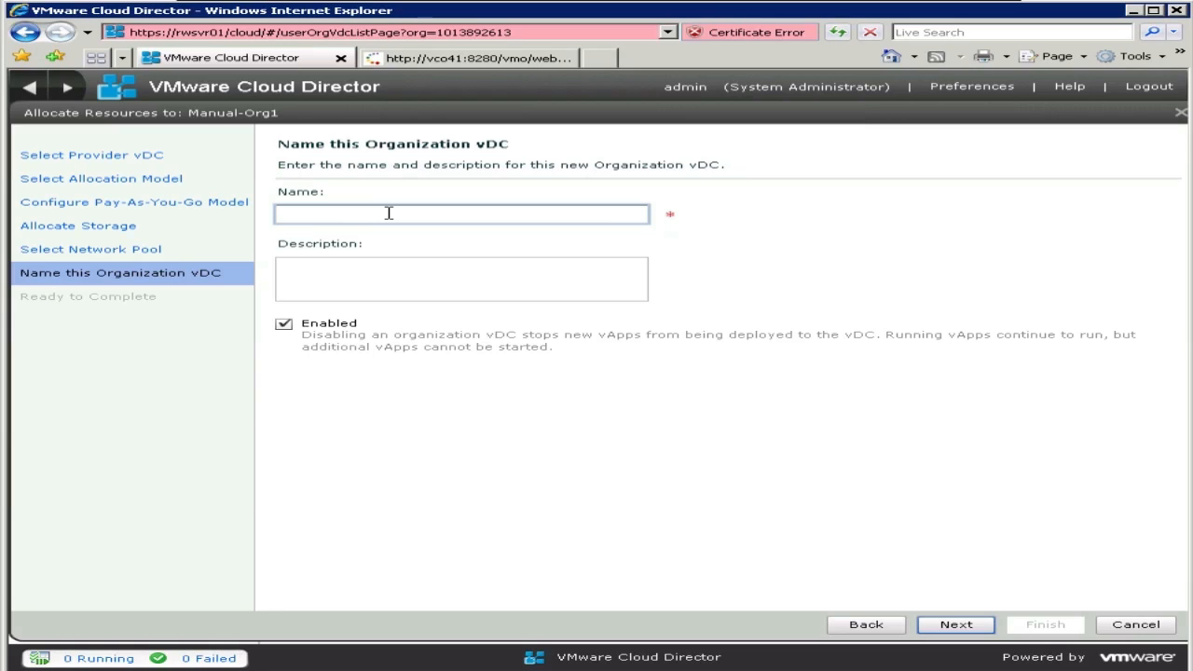
{"action": "type", "text": "Defaul"}
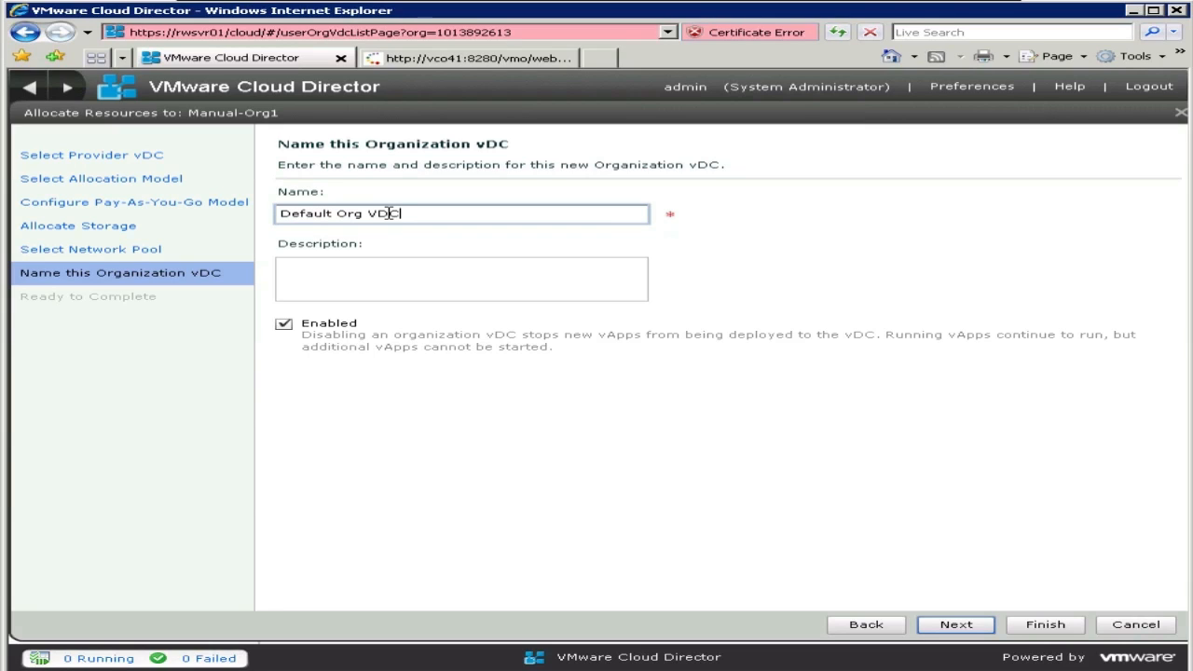
{"action": "type", "text": "t Org VDC"}
{"action": "key", "text": "BackSpace"}
{"action": "key", "text": "BackSpace"}
{"action": "key", "text": "BackSpace"}
{"action": "key", "text": "Tab"}
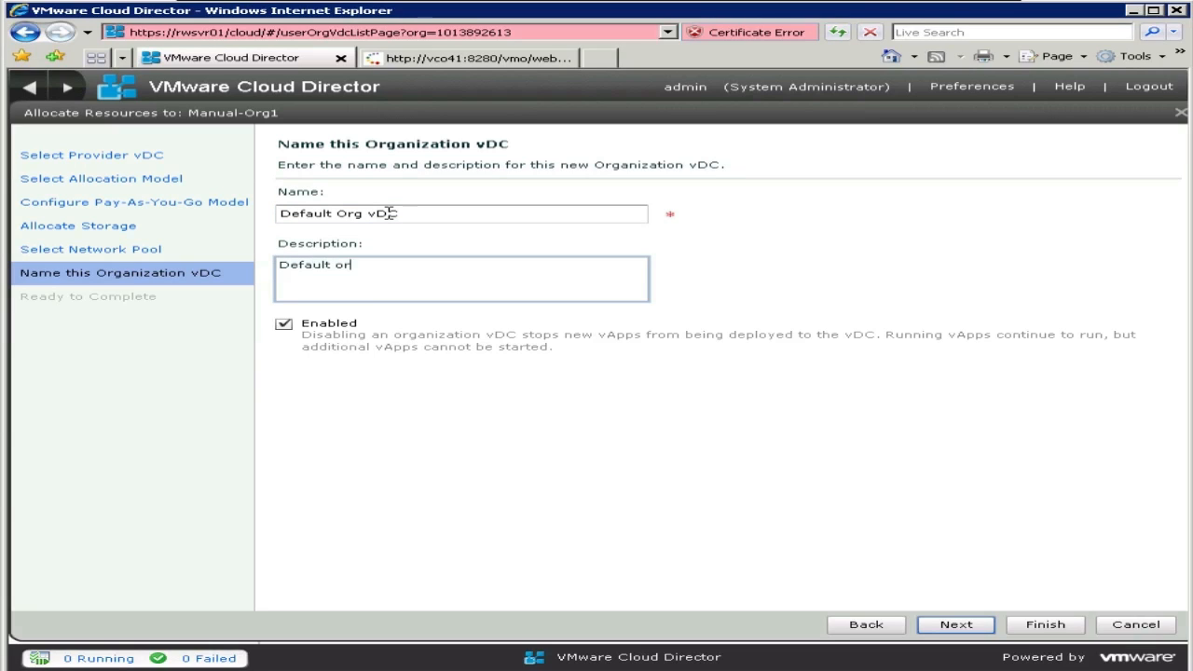
{"action": "type", "text": "Default Organization vDC"}
{"action": "left_click", "coordinate": [956, 624]}
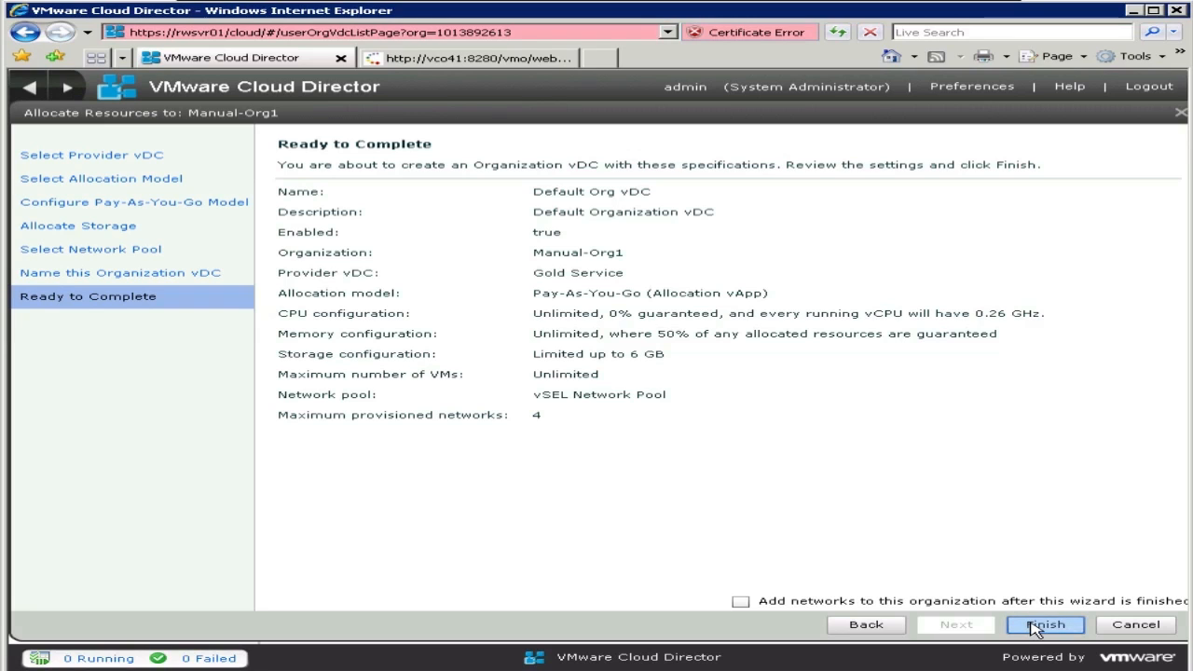
Step: Create the Default Org vDC and return to Manual-Org1's virtual datacenters list
{"action": "left_click", "coordinate": [1035, 625]}
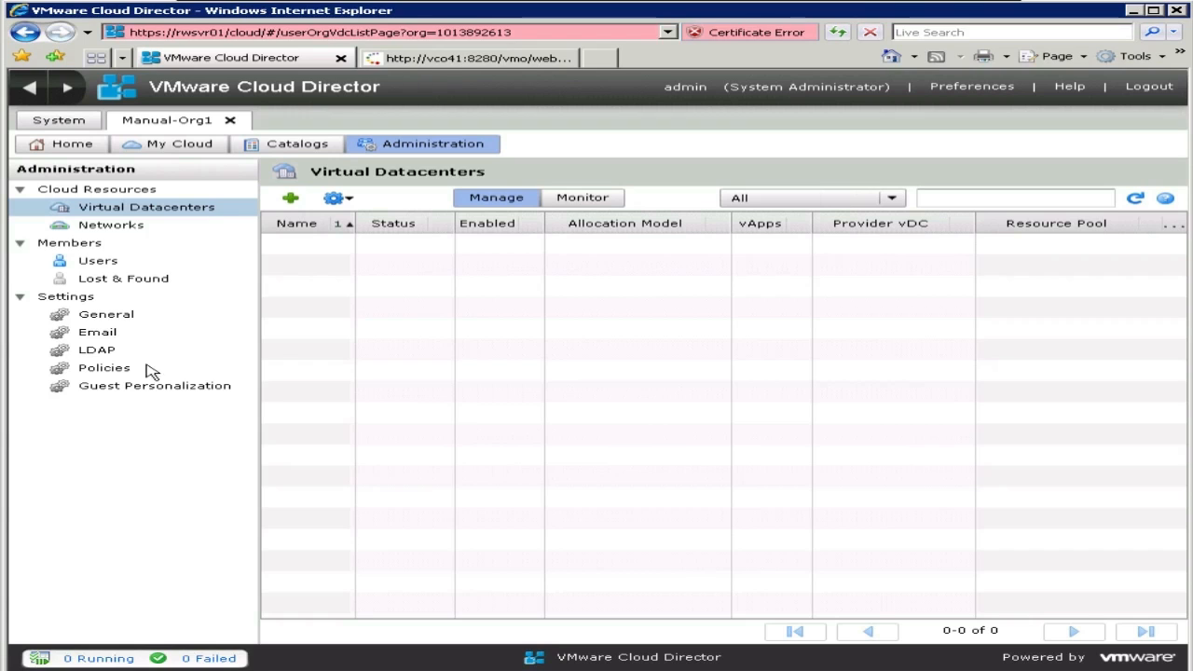
{"action": "left_click", "coordinate": [112, 226]}
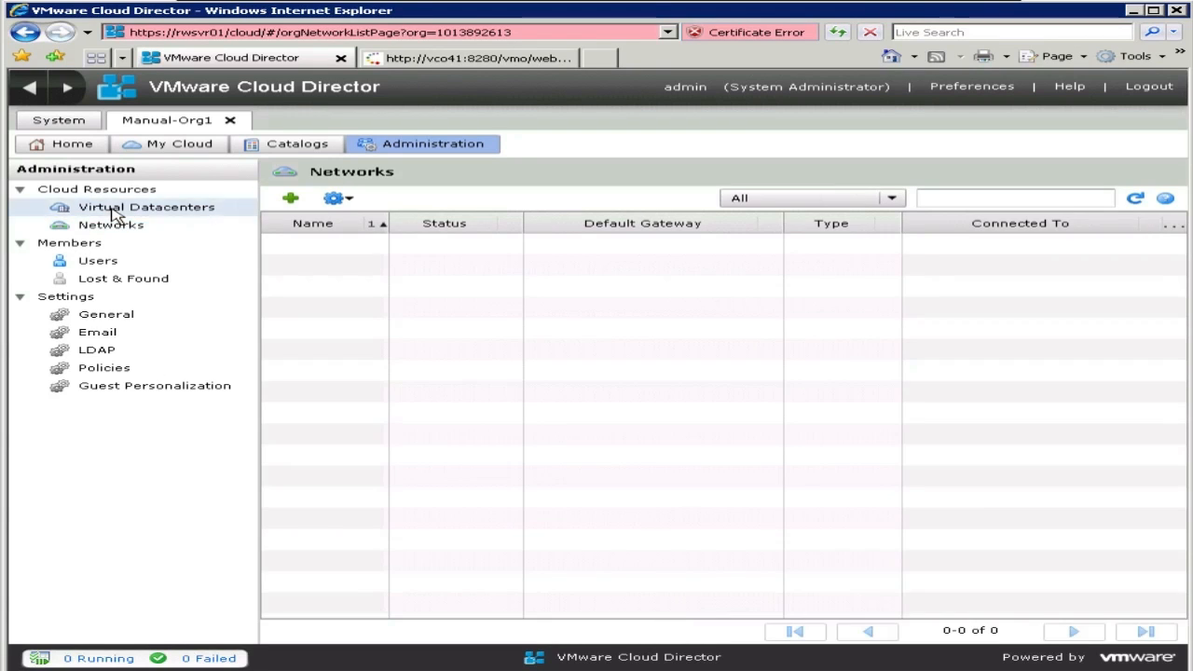
{"action": "left_click", "coordinate": [114, 208]}
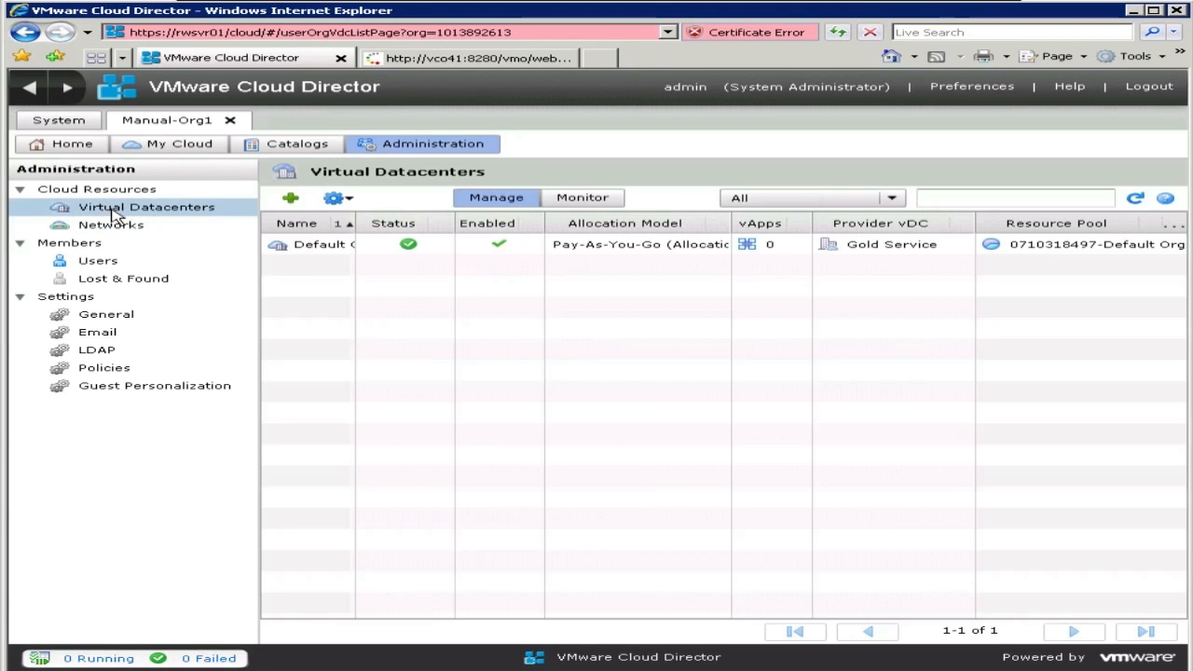
Step: Select the new Default Org vDC, then cancel the Initialize Orgs start dialog
{"action": "left_click", "coordinate": [337, 245]}
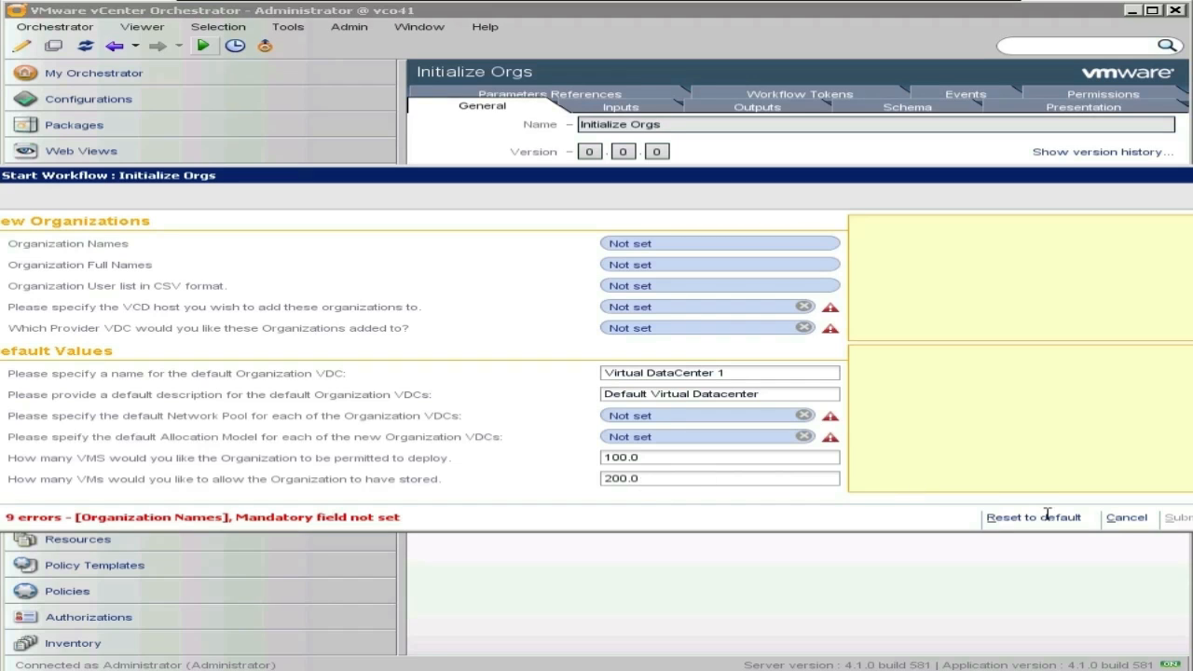
{"action": "left_click", "coordinate": [1128, 519]}
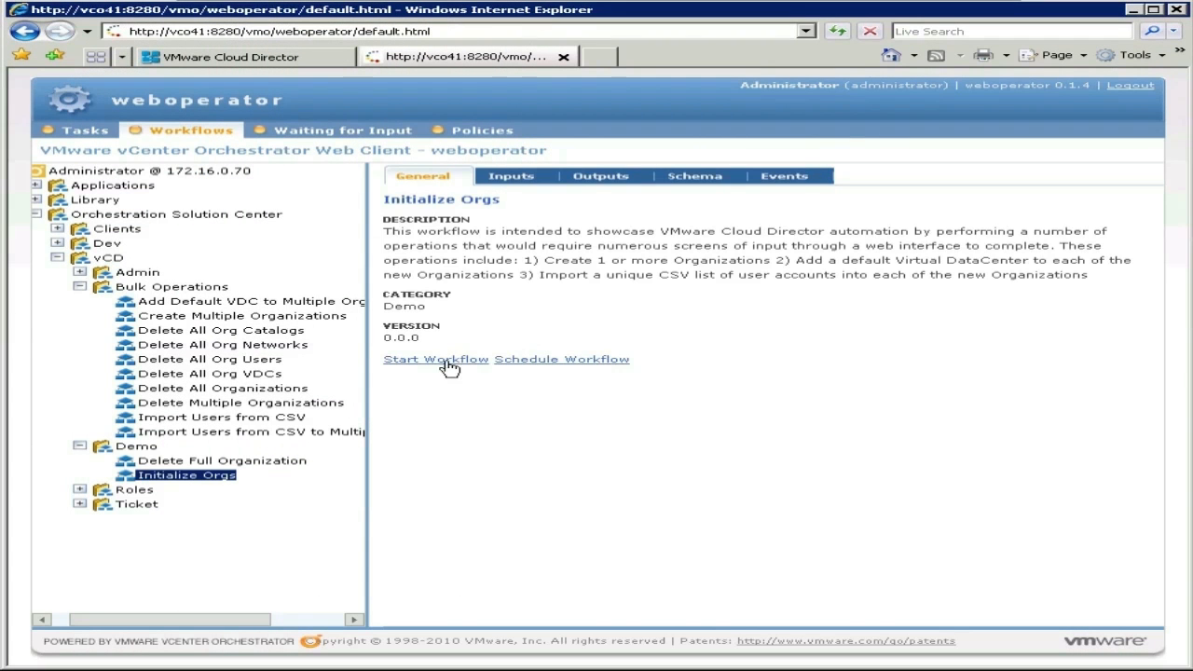
Step: Enter NewOrg1, NewOrg2 and NewOrg3 as Initialize Orgs' organization names and accept them
{"action": "left_click", "coordinate": [446, 361]}
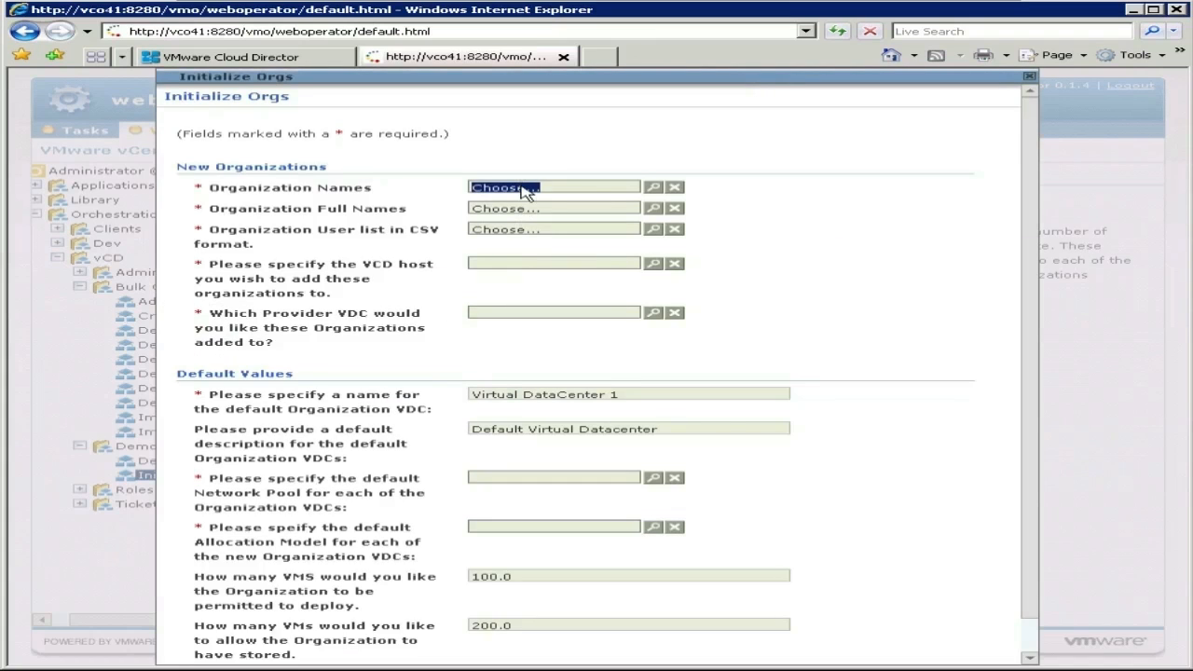
{"action": "left_click", "coordinate": [653, 187]}
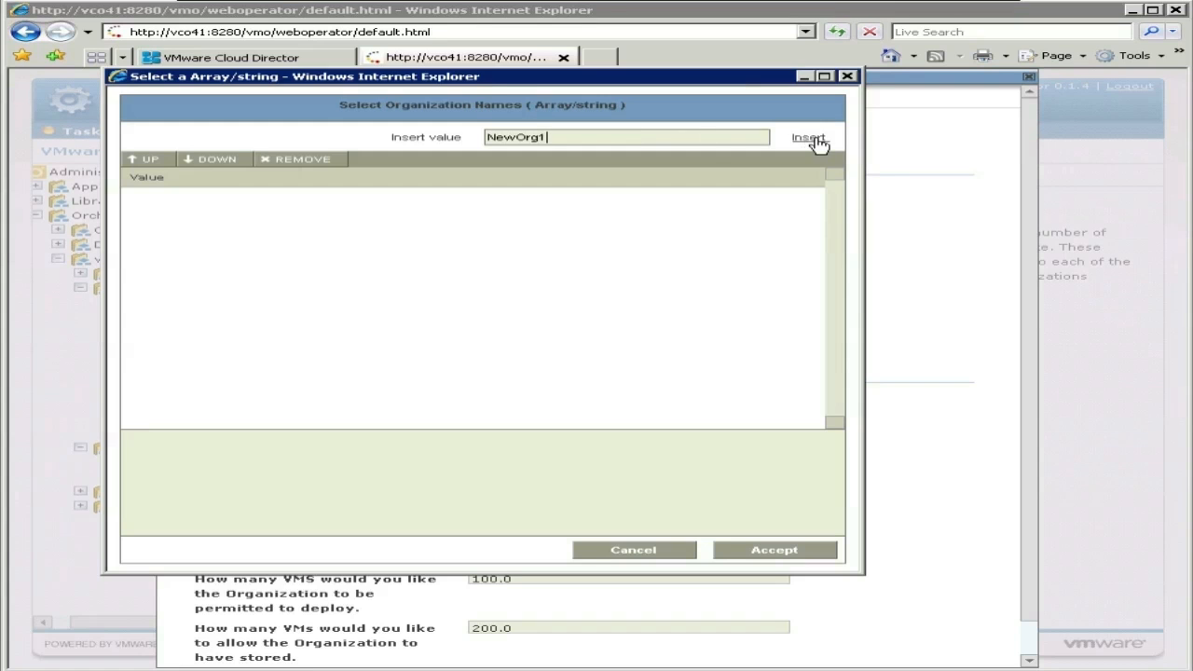
{"action": "key", "text": "Return"}
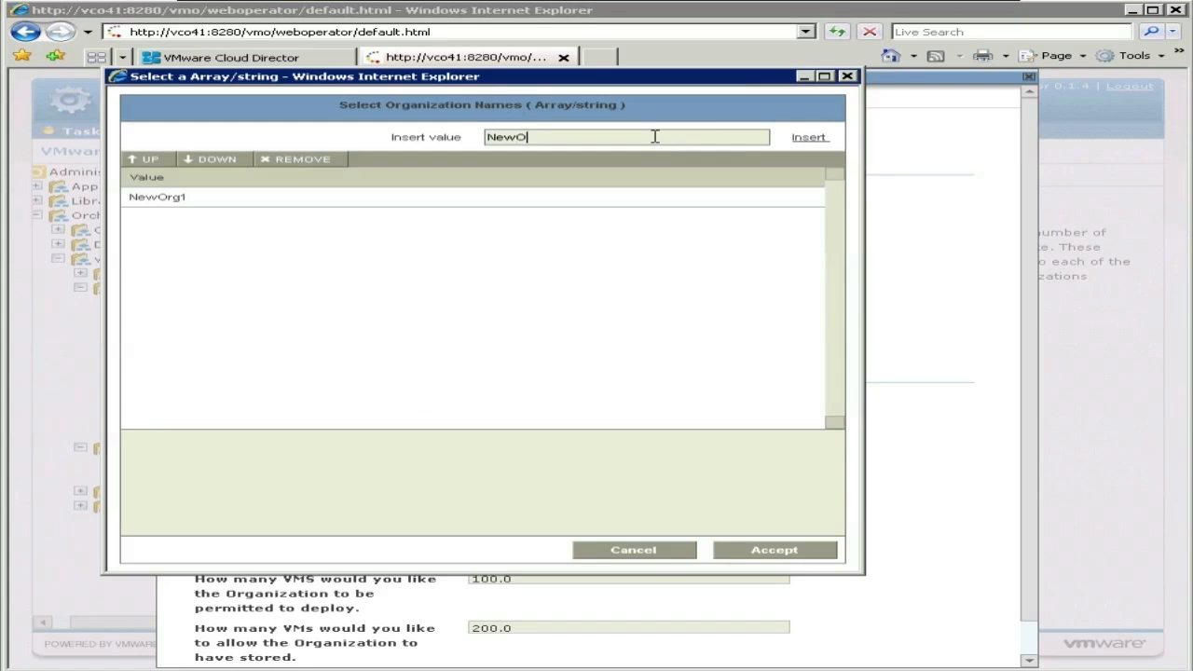
{"action": "type", "text": "NewOrg2"}
{"action": "key", "text": "Return"}
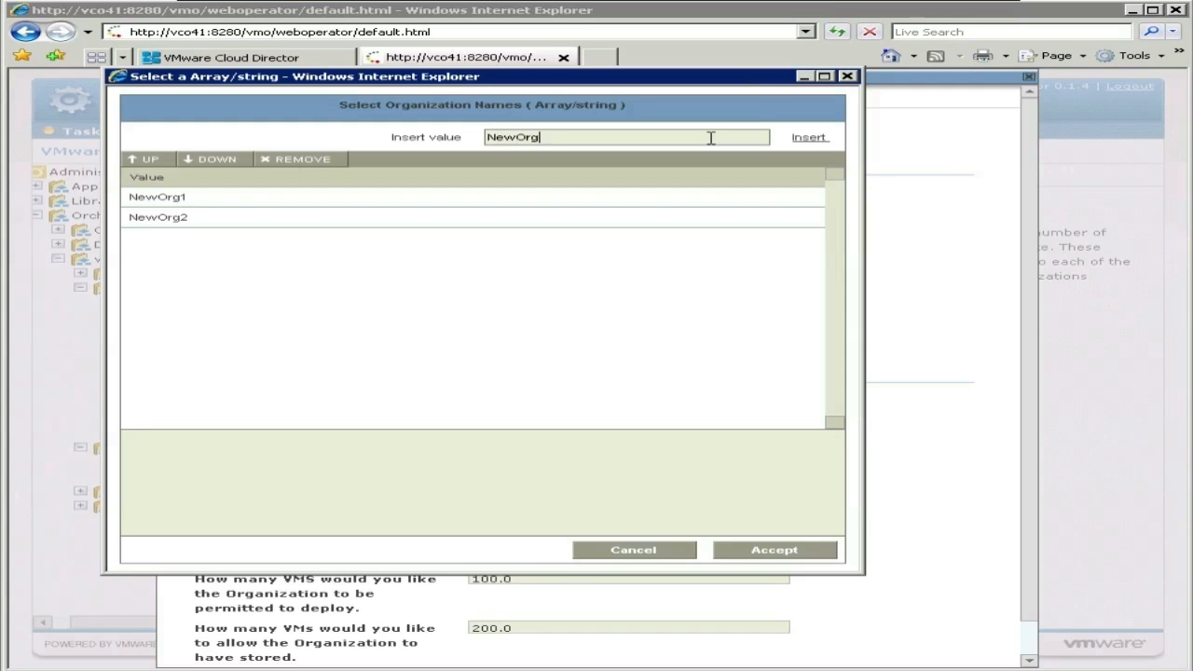
{"action": "left_click", "coordinate": [809, 138]}
{"action": "left_click", "coordinate": [773, 551]}
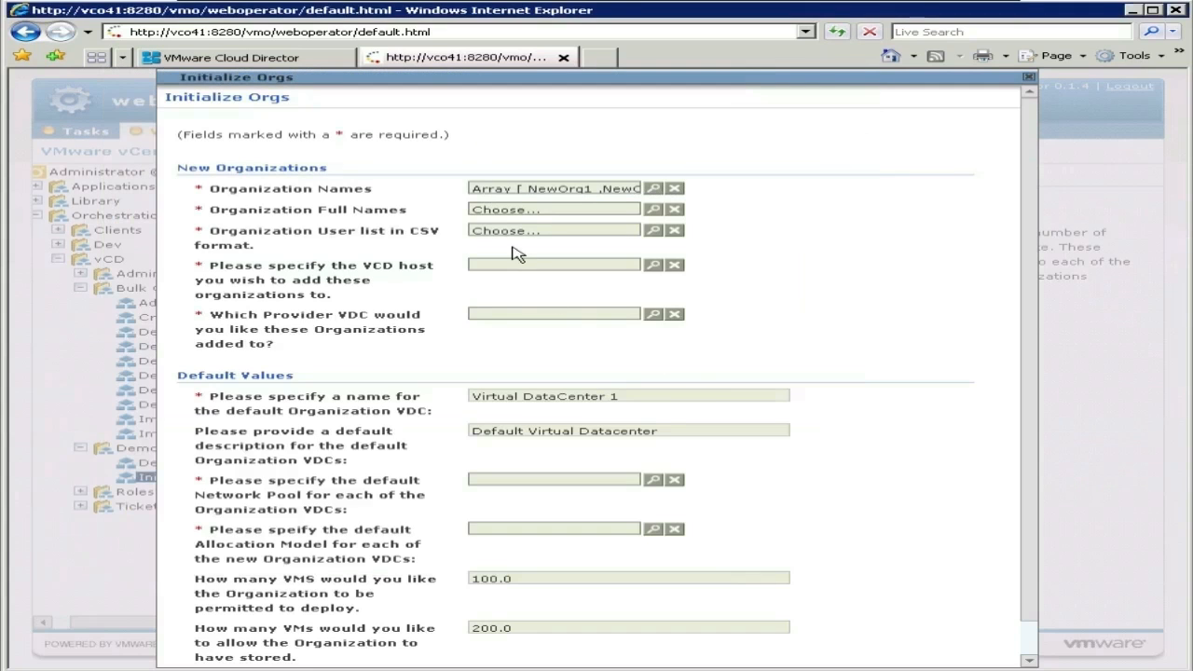
Step: Enter the organization full names 'New Organization 1', 'New Organization 2' and 'New Organization 3'
{"action": "left_click", "coordinate": [513, 208]}
{"action": "left_click", "coordinate": [617, 128]}
{"action": "type", "text": "New Organiza"}
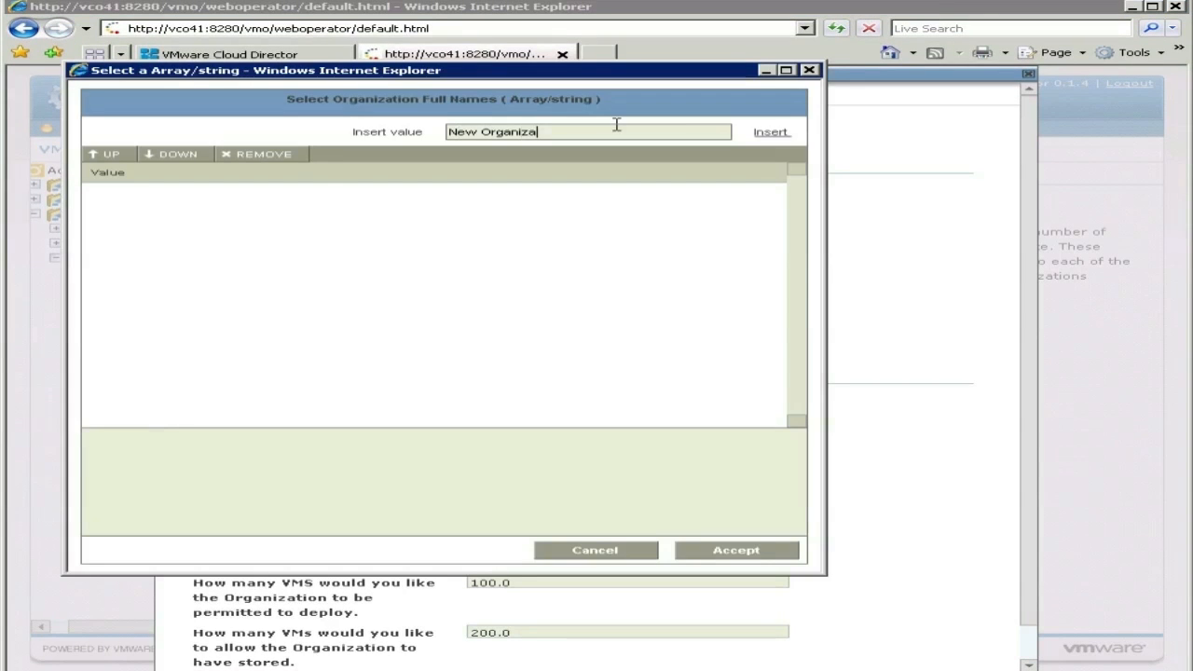
{"action": "type", "text": "tion 1"}
{"action": "left_click", "coordinate": [768, 132]}
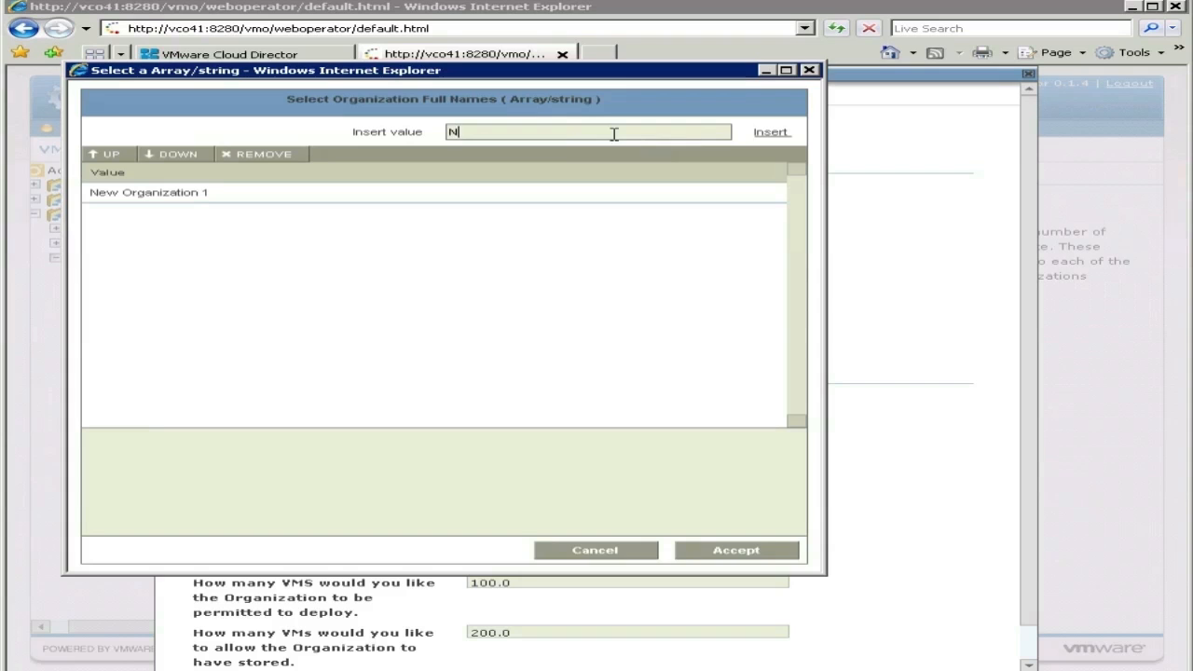
{"action": "left_click", "coordinate": [614, 133]}
{"action": "type", "text": "New Organ"}
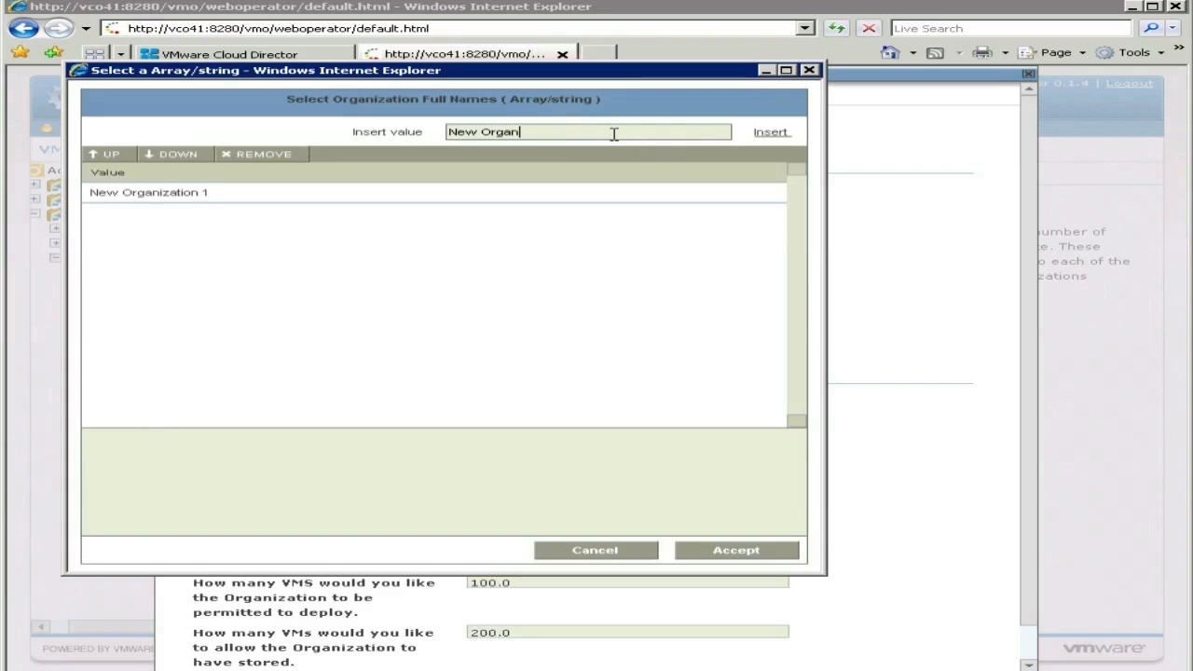
{"action": "type", "text": "ization 2"}
{"action": "left_click", "coordinate": [769, 132]}
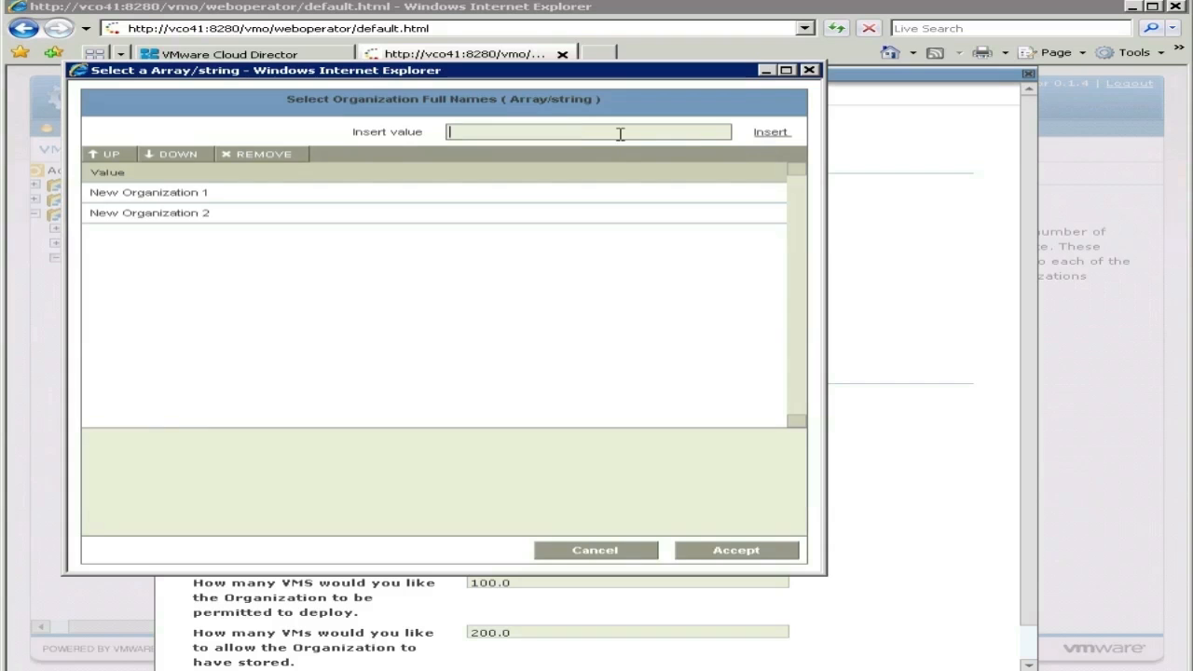
{"action": "type", "text": "Ne"}
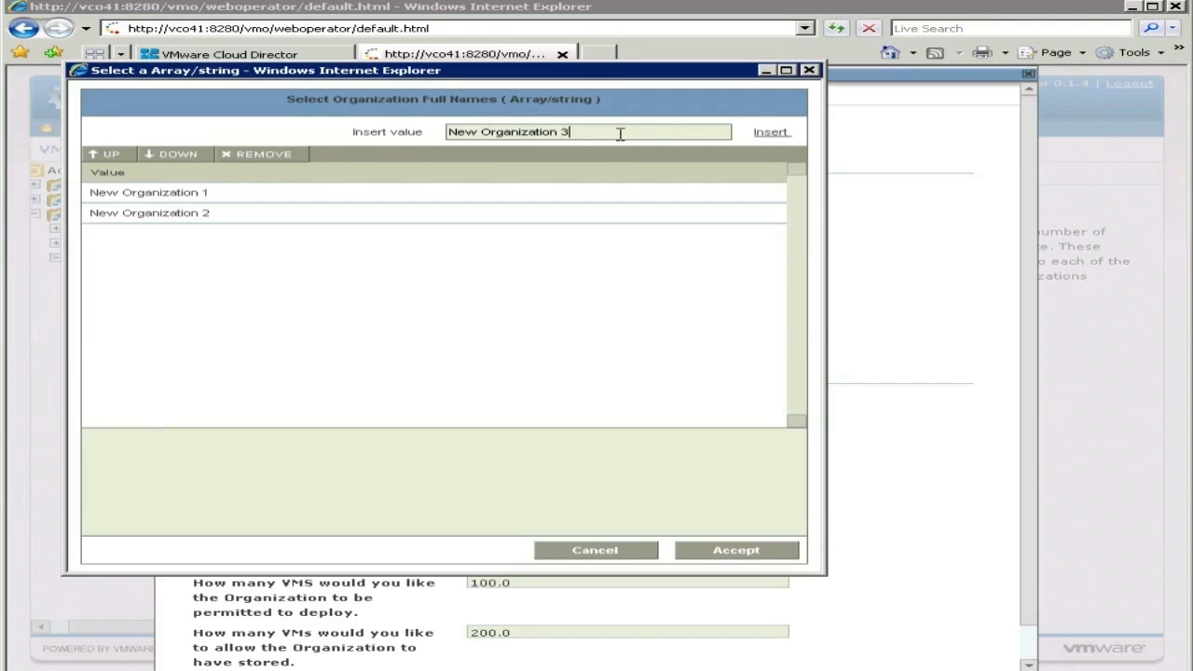
{"action": "type", "text": "w Organization 3"}
{"action": "left_click", "coordinate": [770, 133]}
{"action": "left_click", "coordinate": [737, 549]}
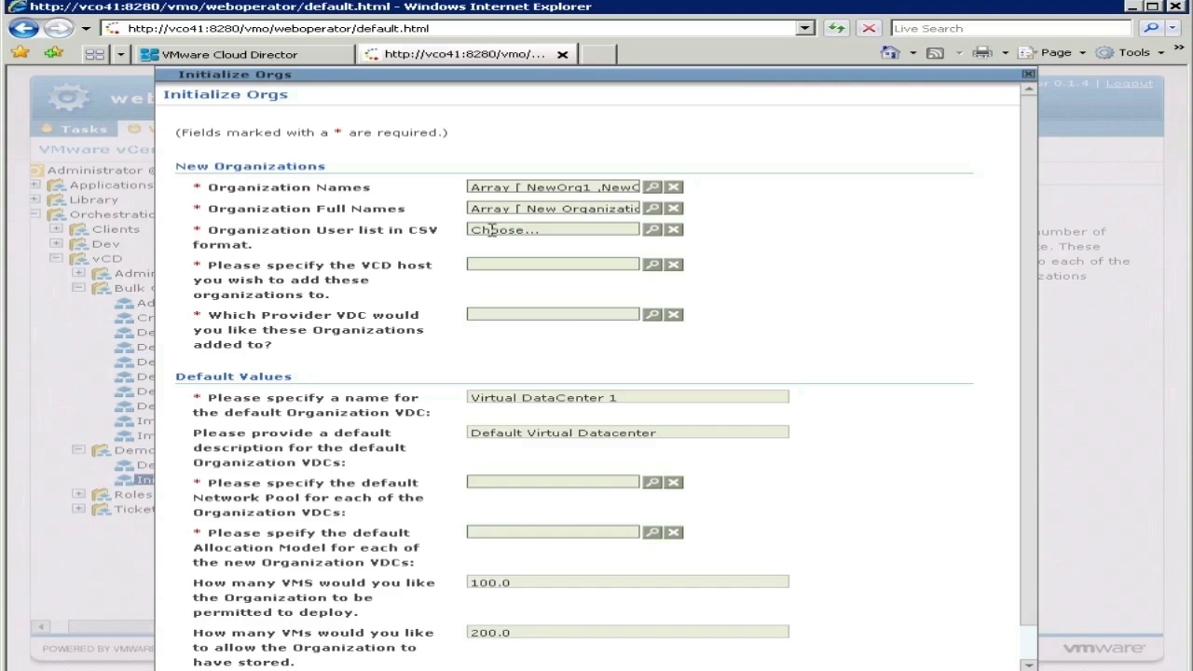
Step: Attach vcd-users.csv, vcd2-users.csv and vcd3-users.csv as the user CSV files
{"action": "left_click", "coordinate": [492, 230]}
{"action": "left_click", "coordinate": [757, 139]}
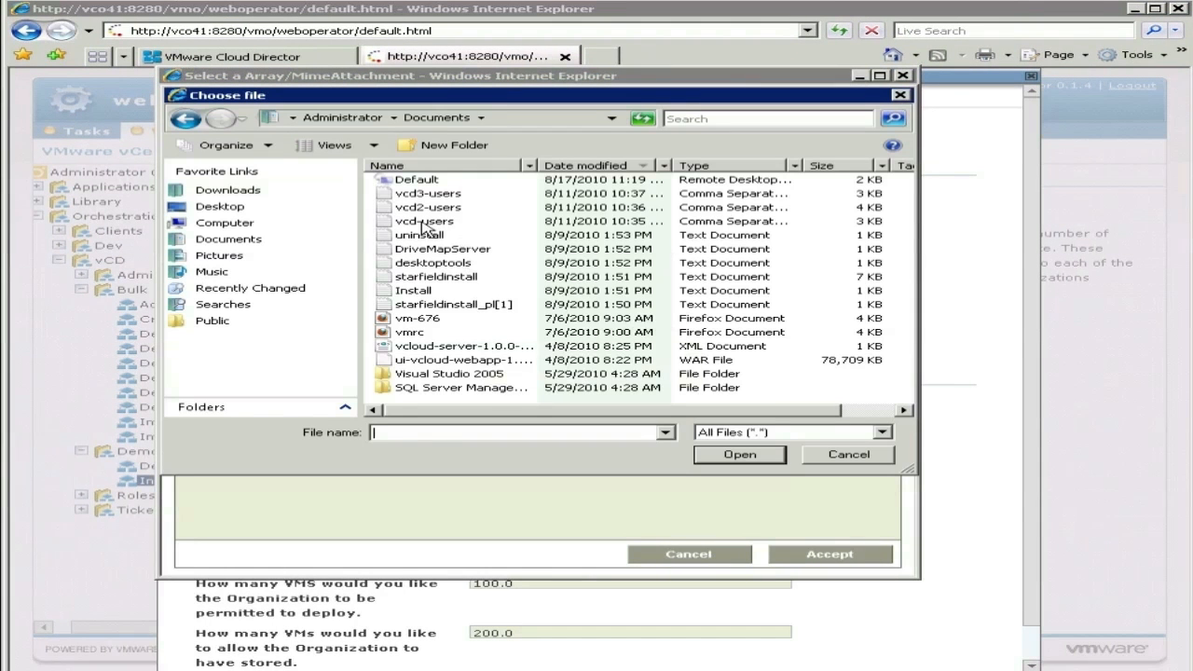
{"action": "left_click", "coordinate": [422, 223]}
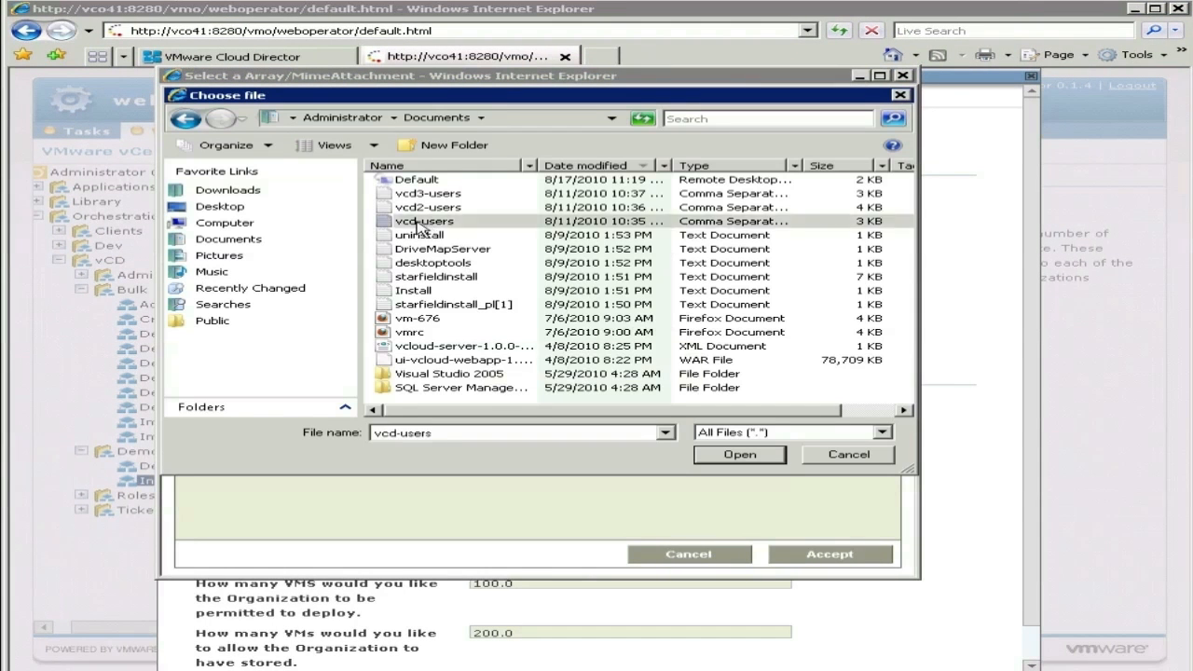
{"action": "left_click", "coordinate": [421, 226]}
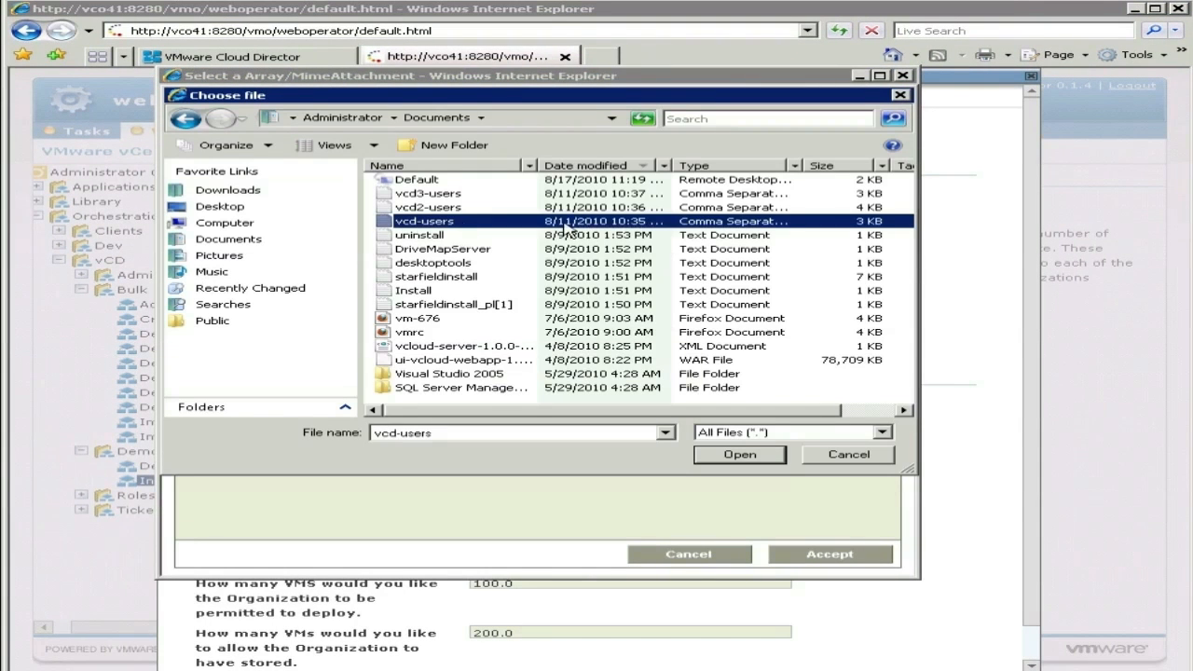
{"action": "double_click", "coordinate": [454, 226]}
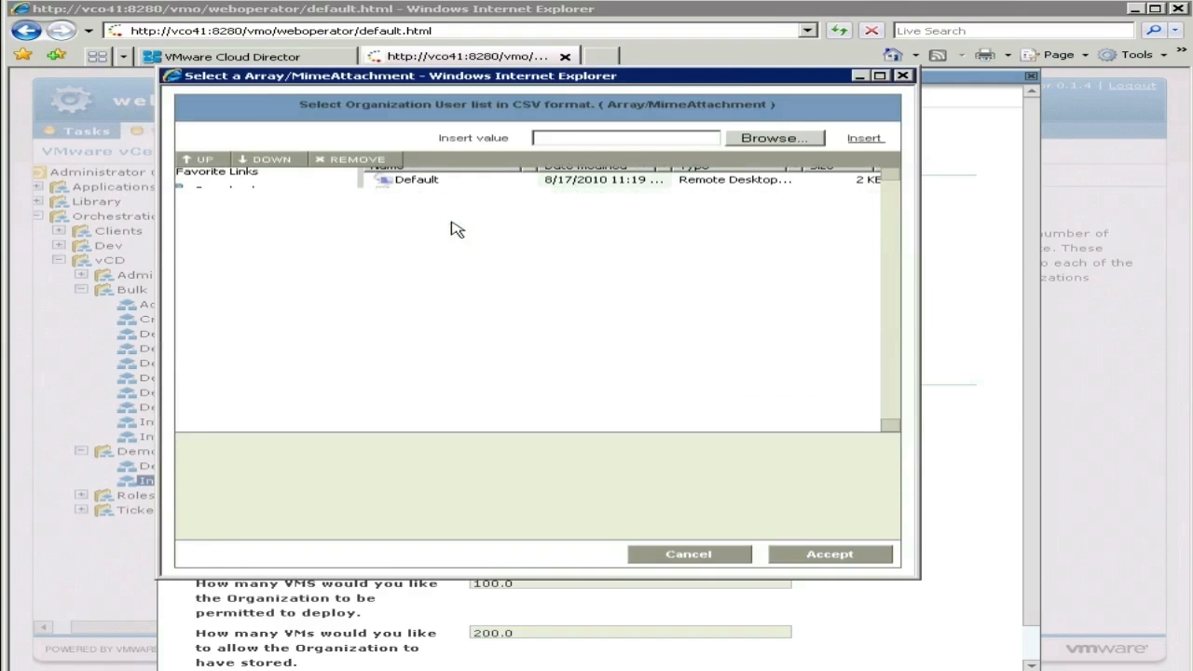
{"action": "left_click", "coordinate": [865, 139]}
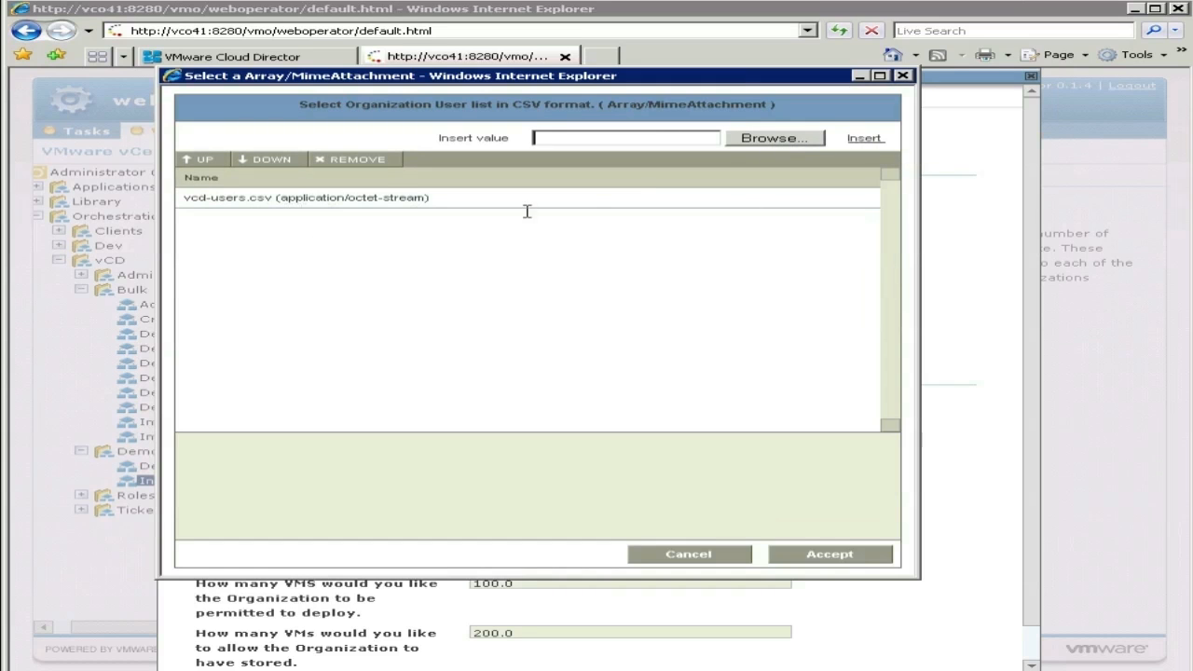
{"action": "left_click", "coordinate": [786, 140]}
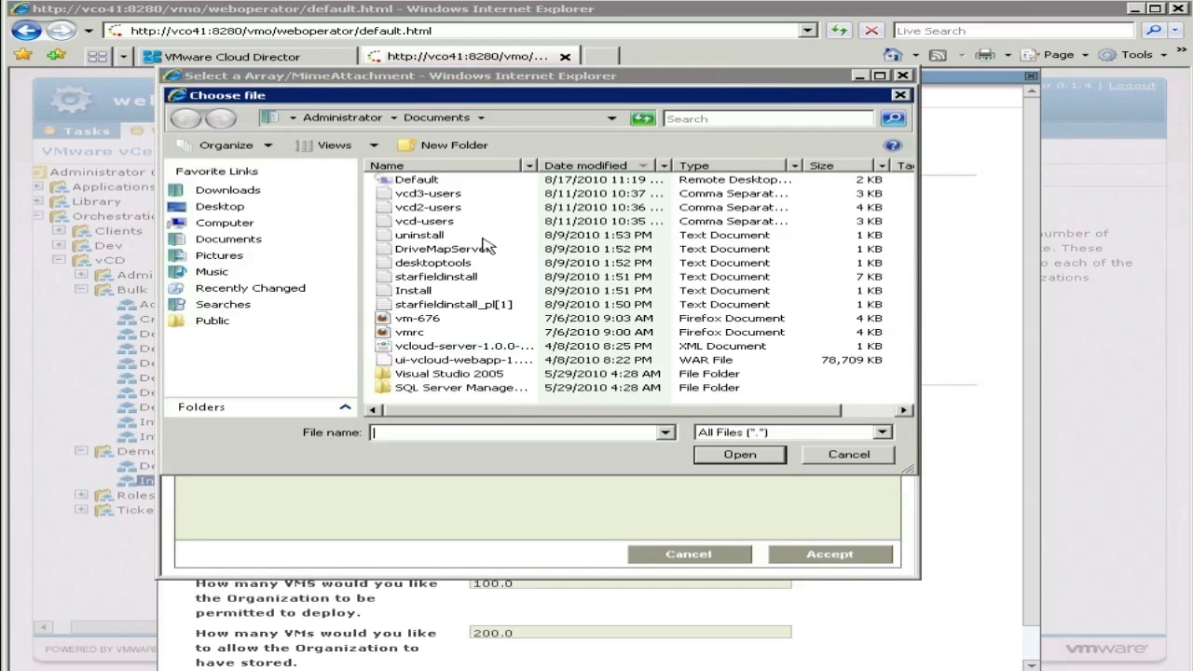
{"action": "double_click", "coordinate": [439, 208]}
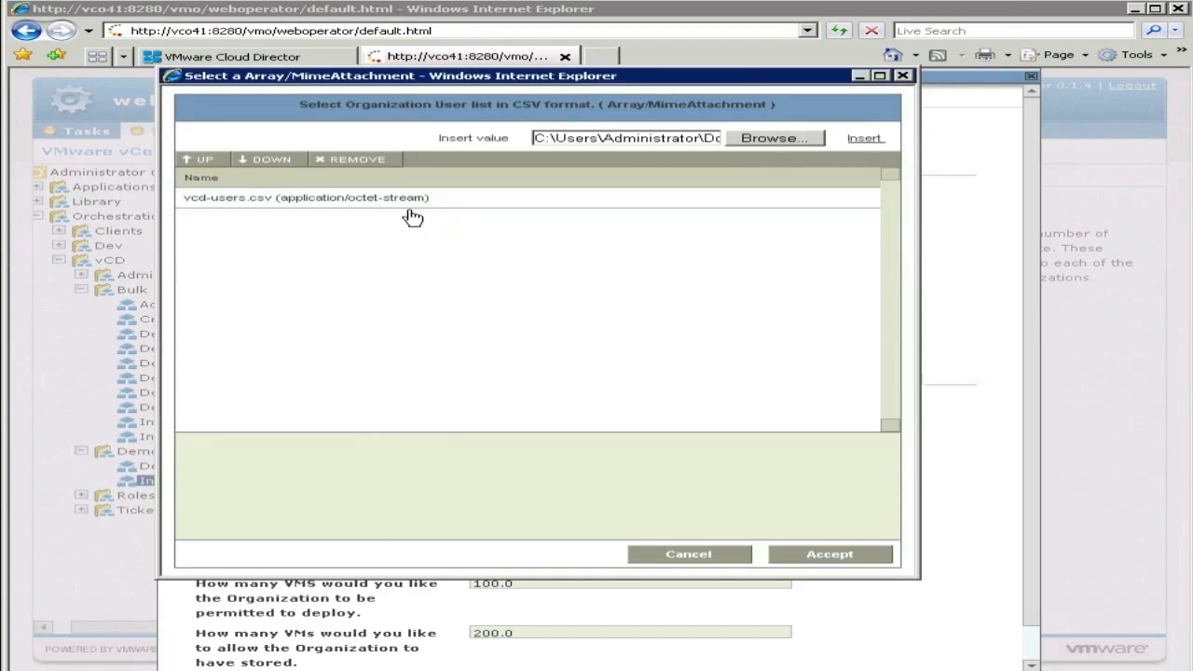
{"action": "left_click", "coordinate": [875, 139]}
{"action": "left_click", "coordinate": [758, 142]}
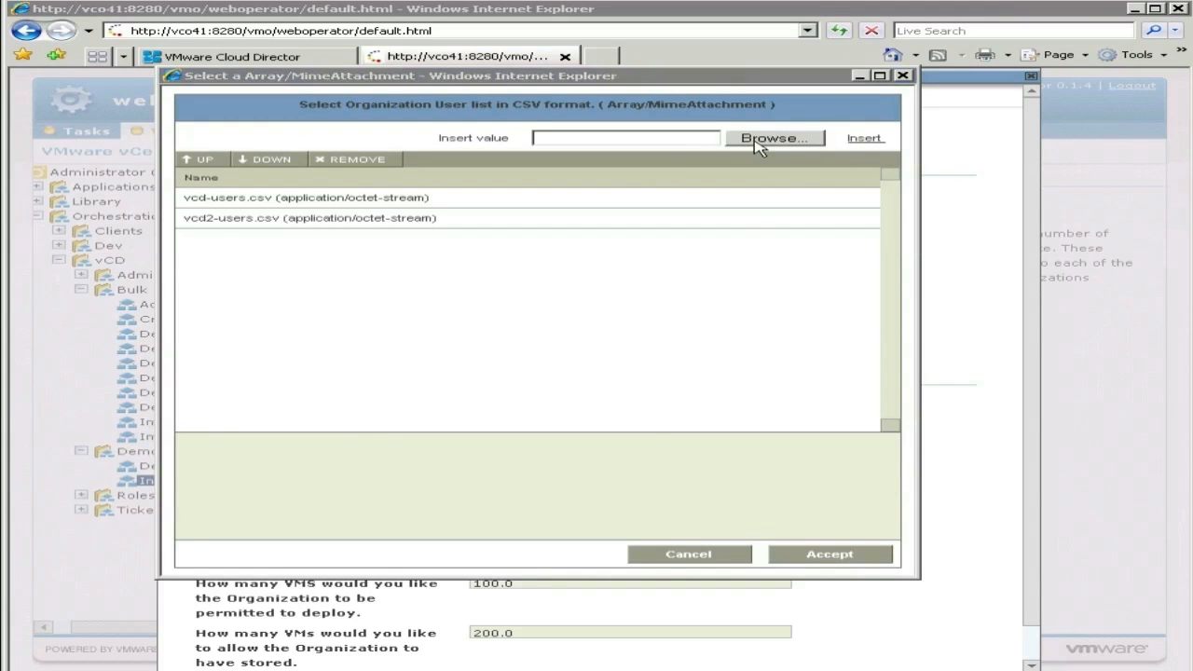
{"action": "double_click", "coordinate": [437, 196]}
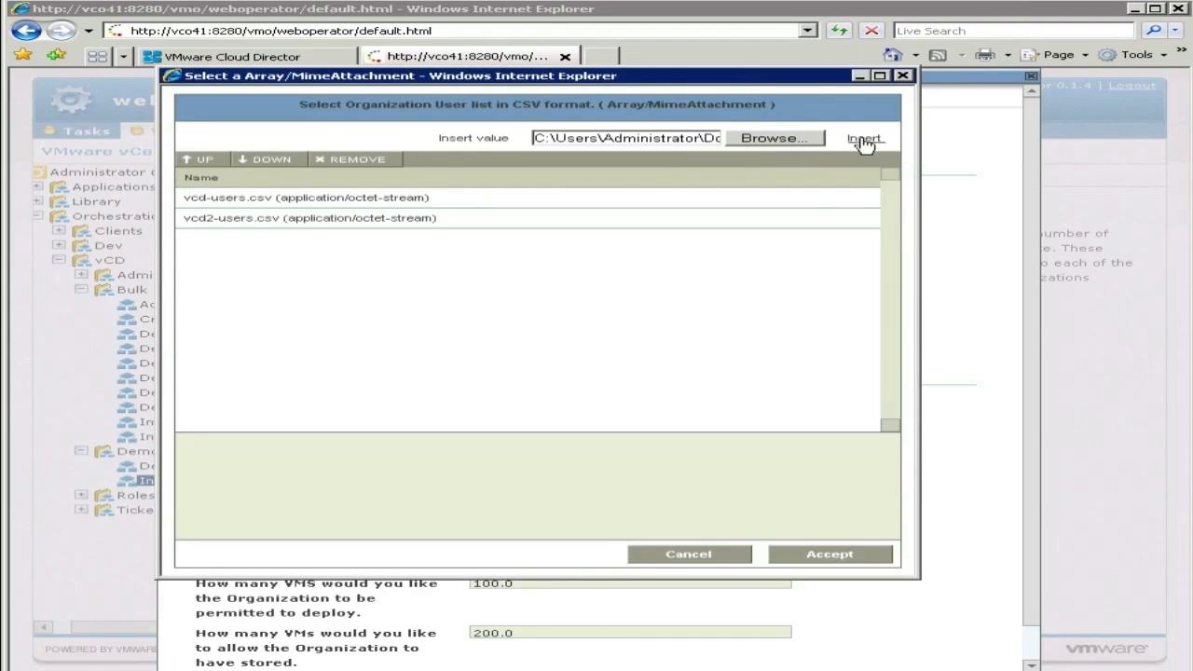
{"action": "left_click", "coordinate": [863, 140]}
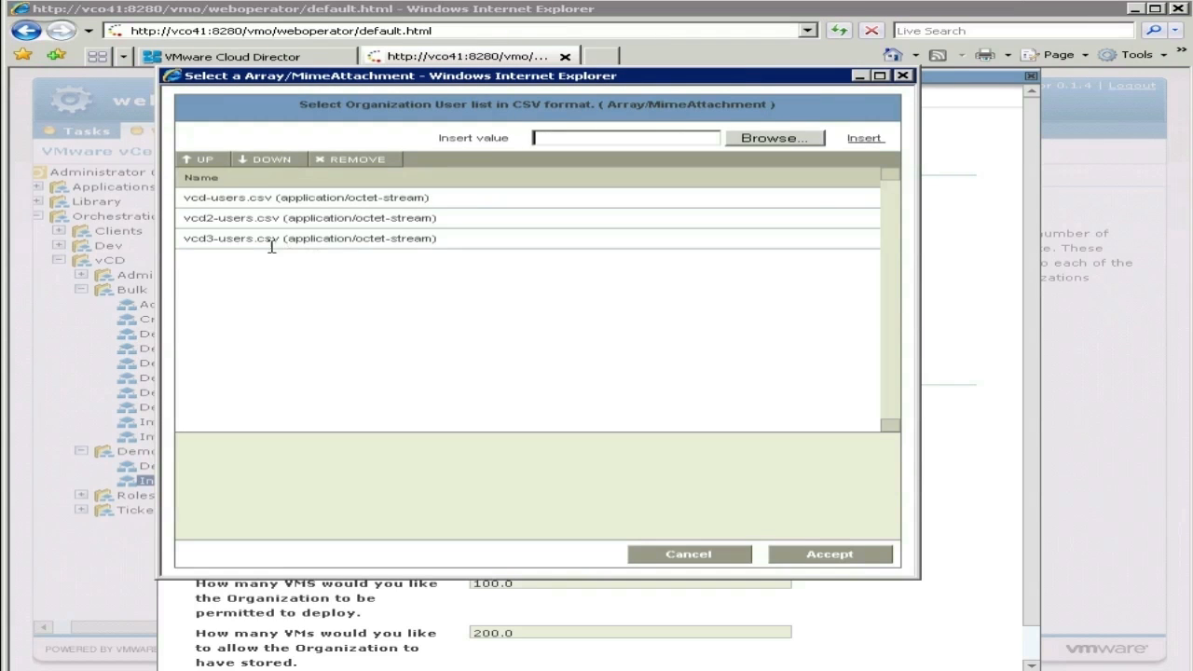
Step: Use Up and Down on vcd3-users.csv so it stays last in the list
{"action": "left_click", "coordinate": [284, 248]}
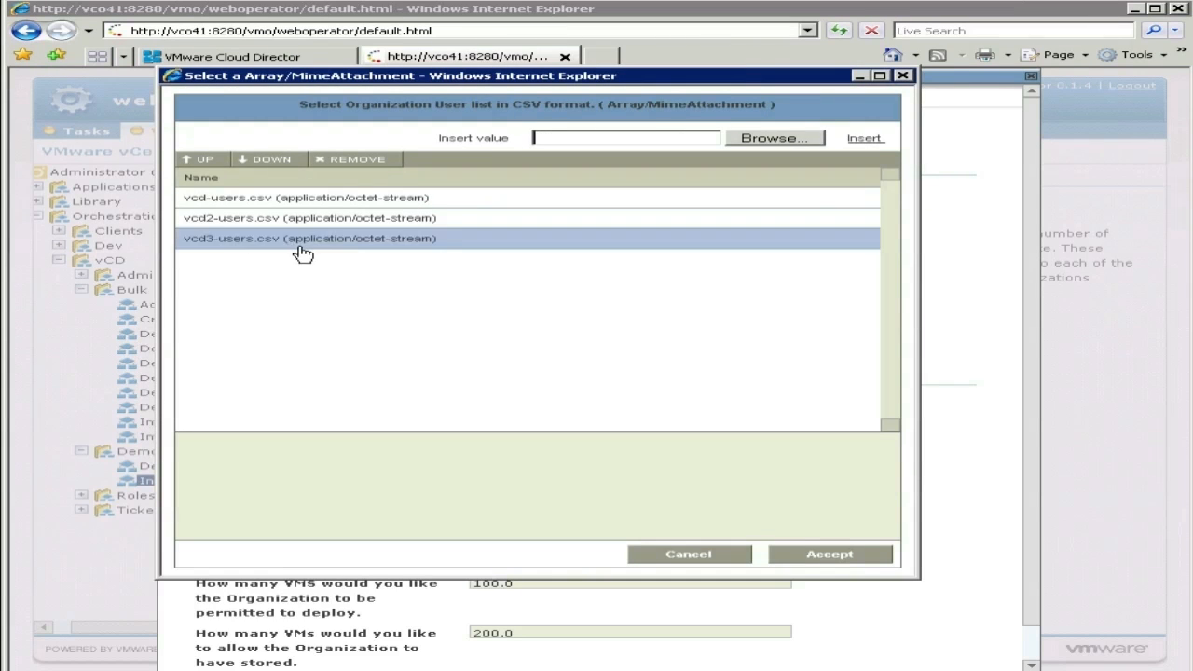
{"action": "left_click", "coordinate": [210, 161]}
{"action": "left_click", "coordinate": [267, 159]}
Step: Accept the CSV files and set the VCD host to rwsvr01.vpod.local
{"action": "left_click", "coordinate": [829, 556]}
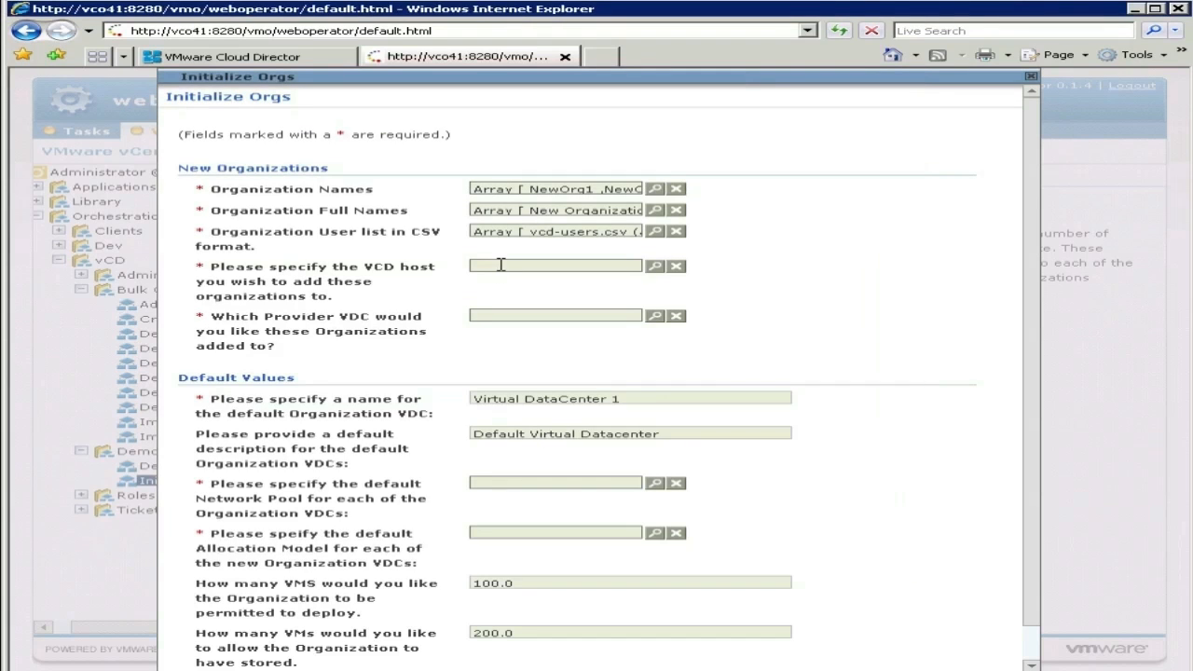
{"action": "left_click", "coordinate": [655, 268]}
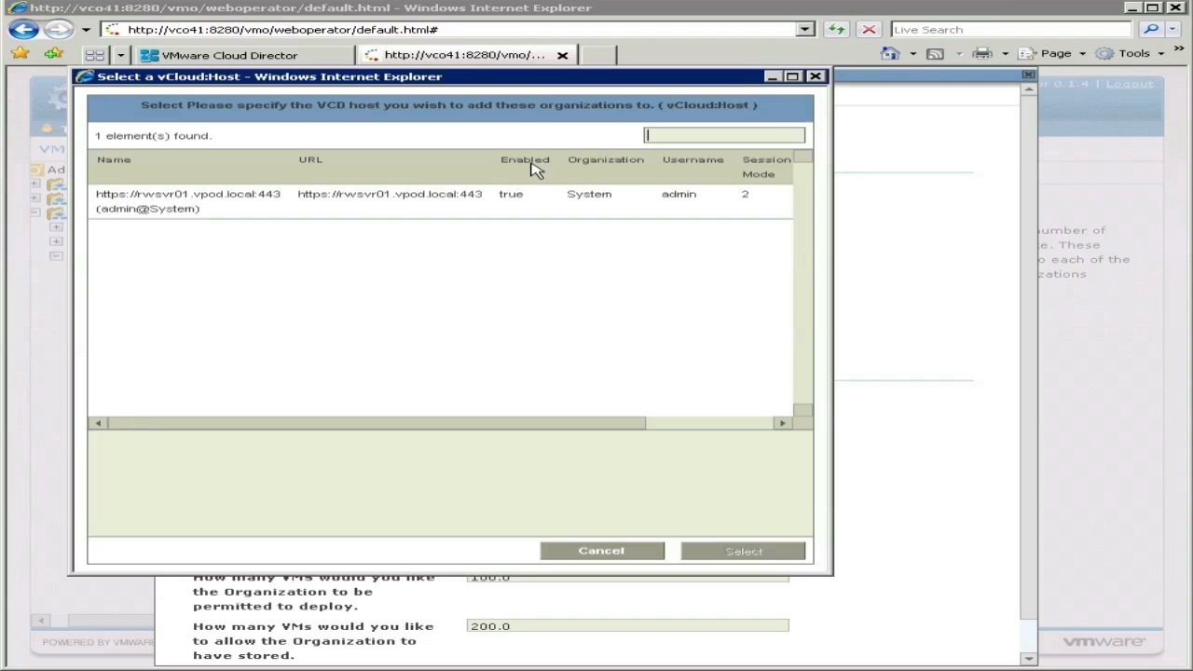
{"action": "left_click", "coordinate": [168, 205]}
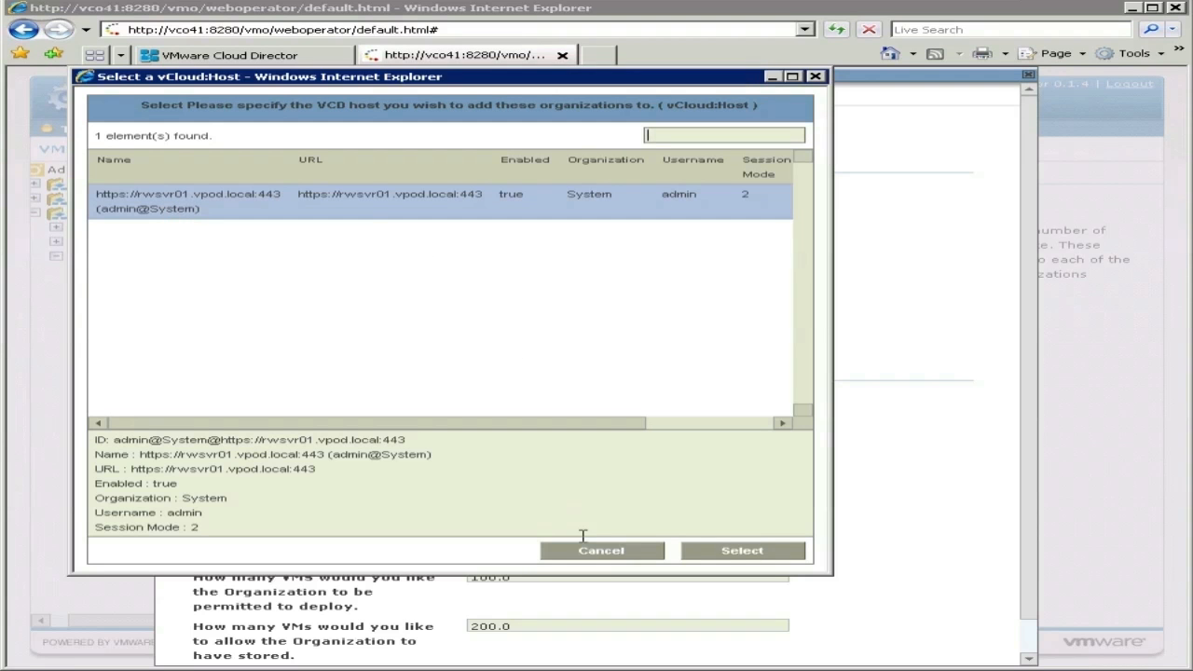
{"action": "left_click", "coordinate": [728, 553]}
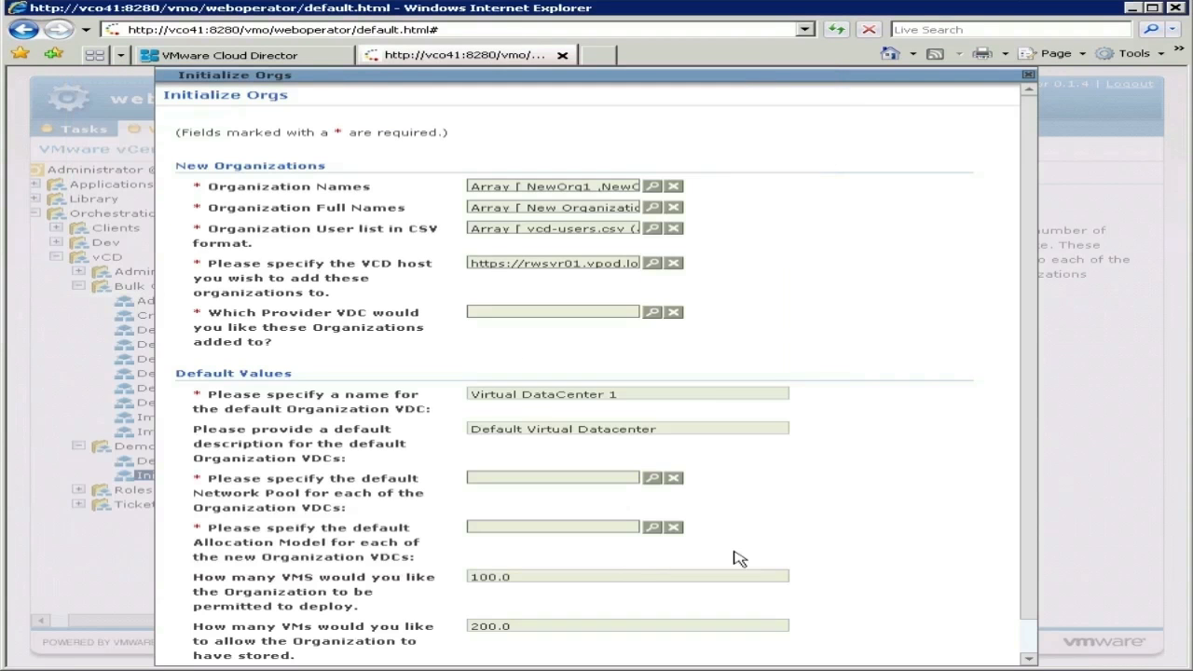
Step: Select Gold Service as the provider VDC
{"action": "left_click", "coordinate": [652, 315]}
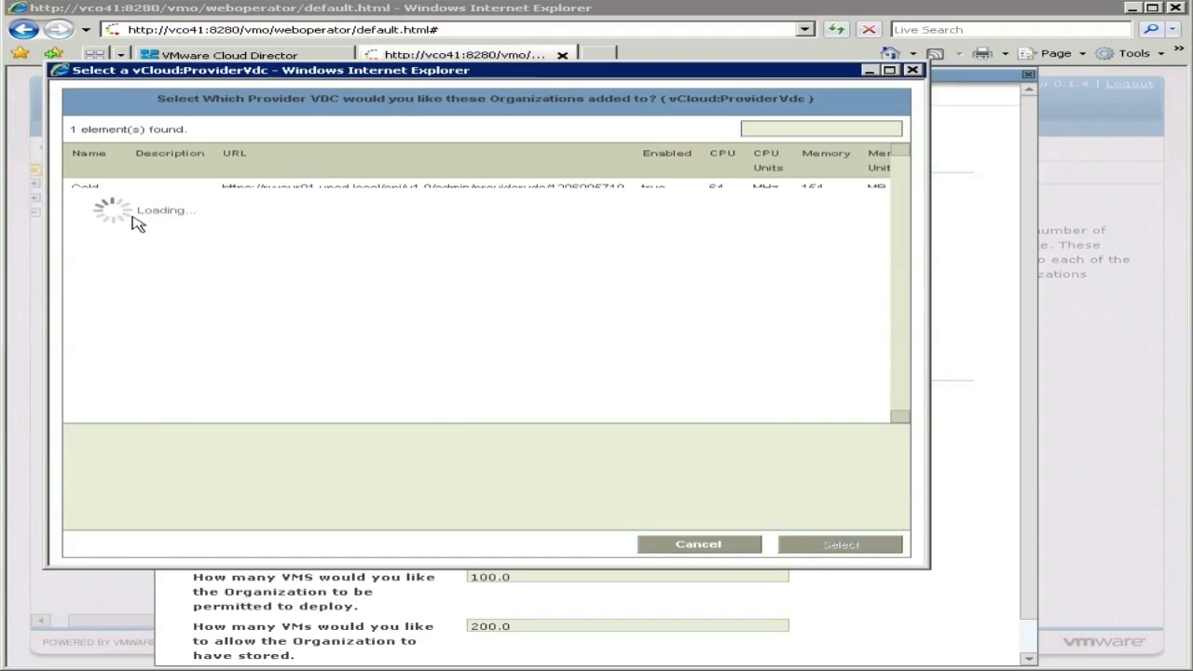
{"action": "left_click", "coordinate": [94, 191]}
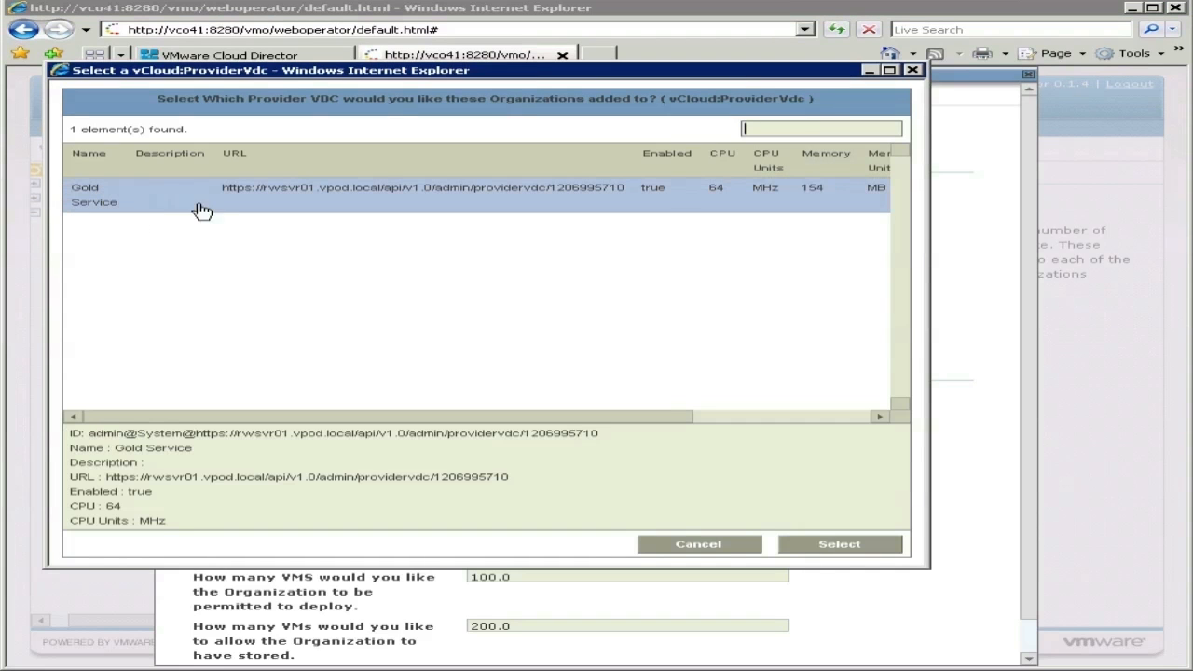
{"action": "left_click", "coordinate": [842, 548]}
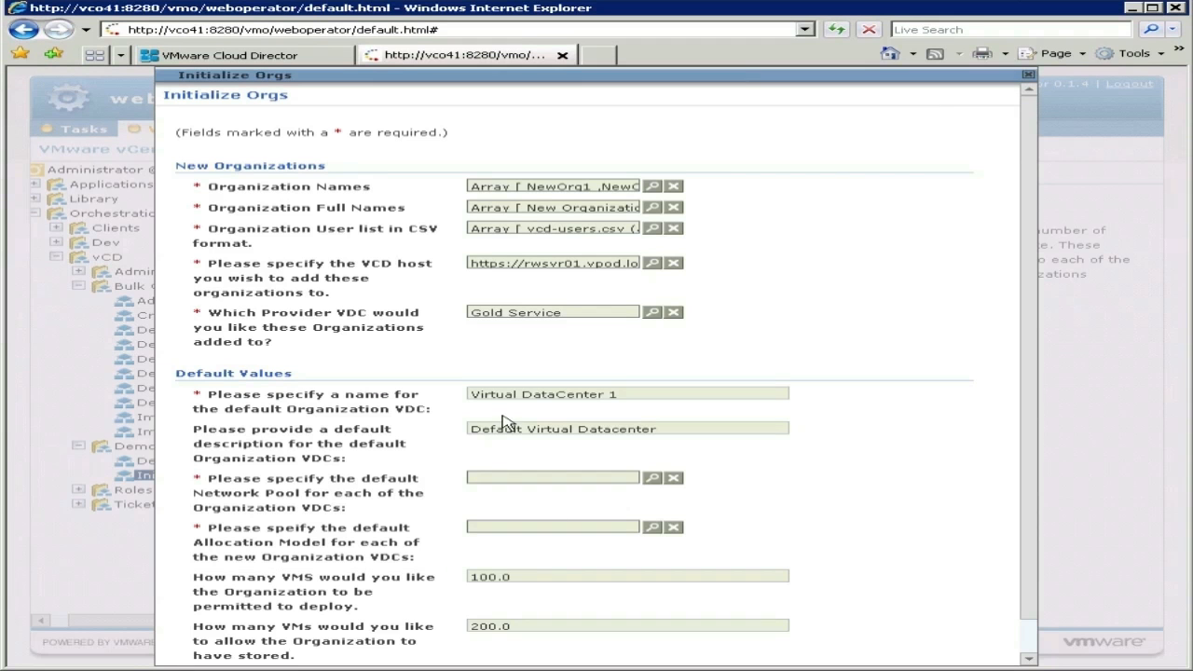
Step: Pick vSEL Network Pool under vCloud > rwsvr01 > Admin > Extension as the network pool
{"action": "left_click", "coordinate": [649, 395]}
{"action": "left_click", "coordinate": [654, 480]}
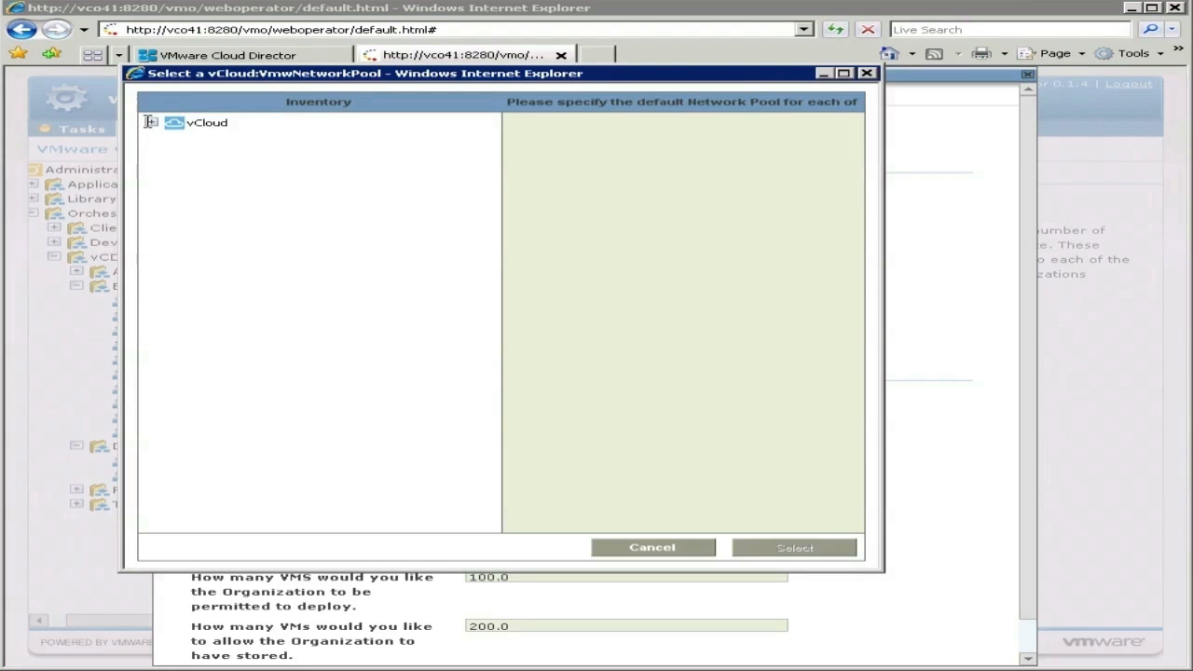
{"action": "left_click", "coordinate": [152, 122]}
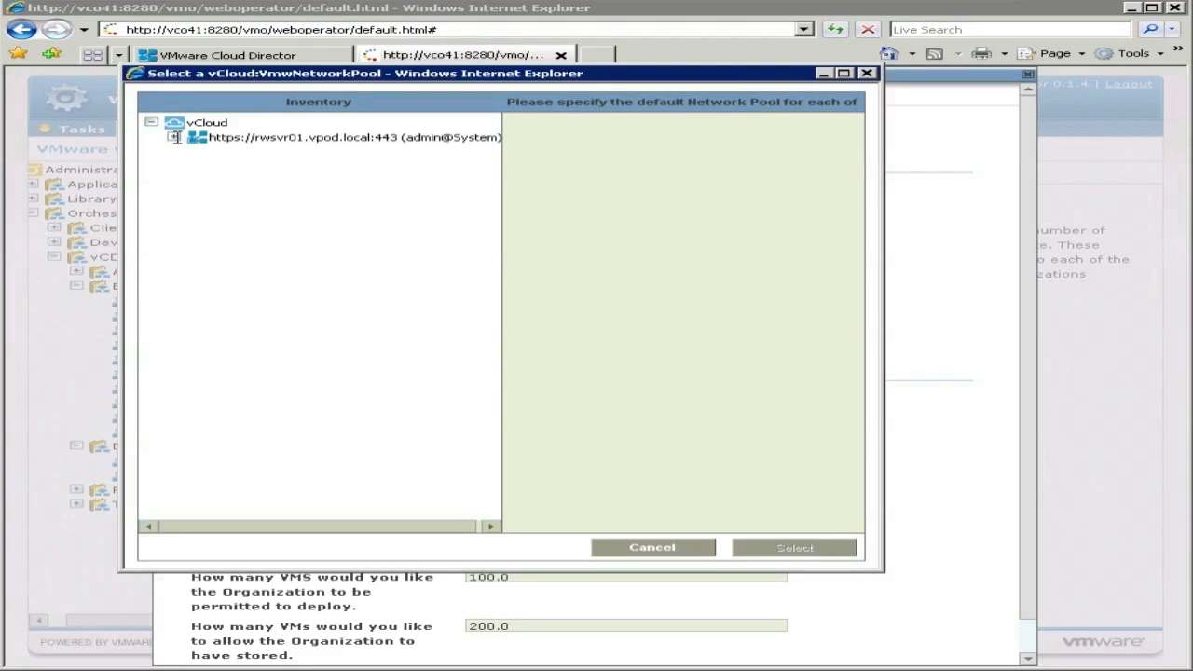
{"action": "left_click", "coordinate": [173, 137]}
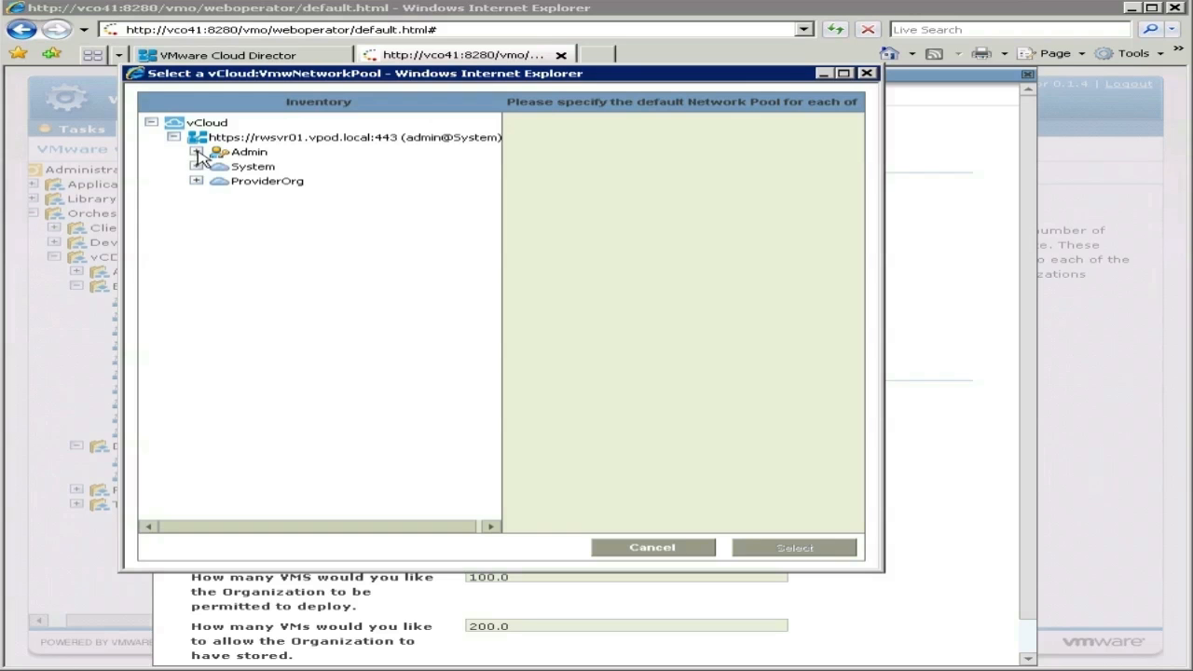
{"action": "left_click", "coordinate": [197, 152]}
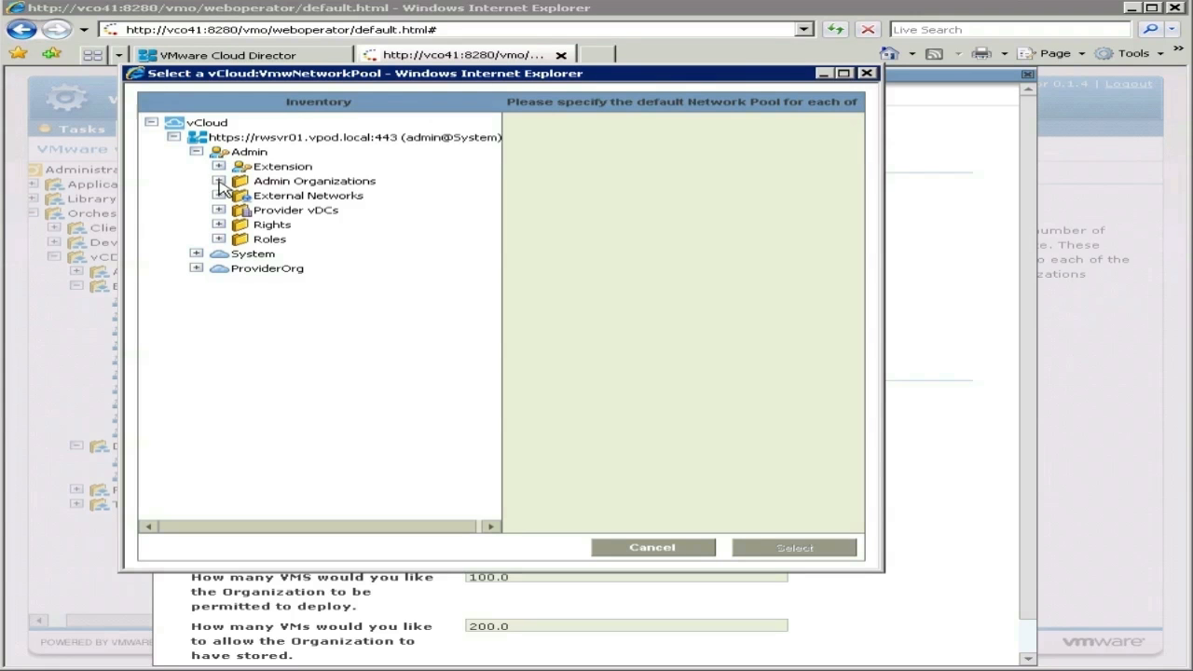
{"action": "left_click", "coordinate": [219, 166]}
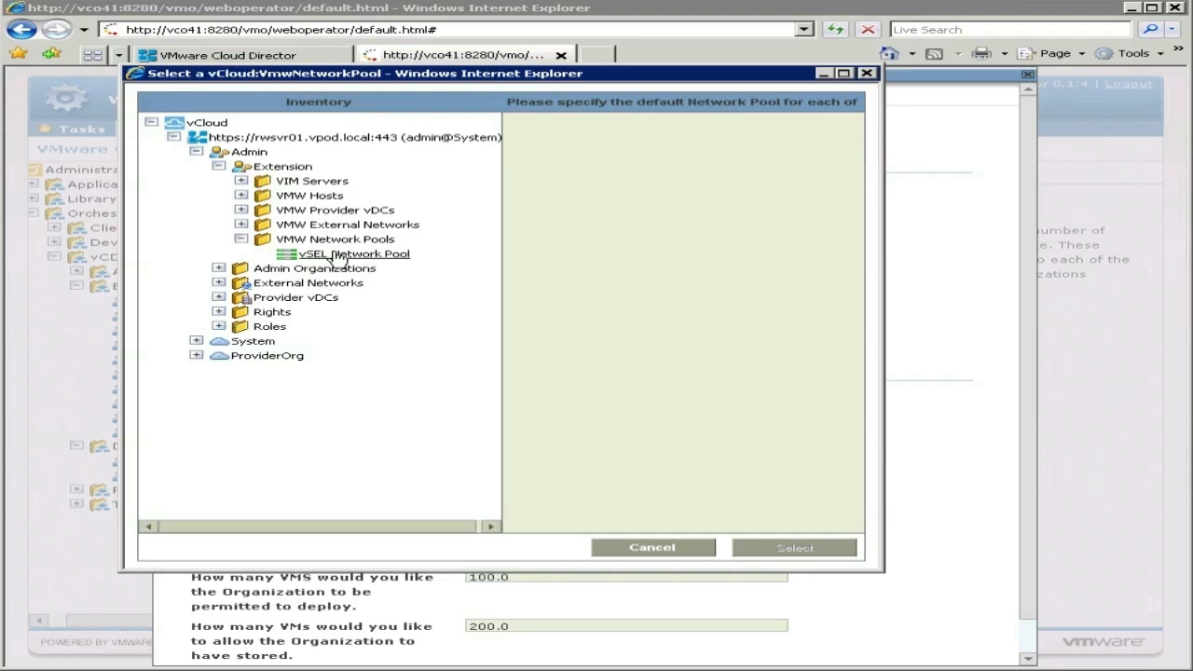
{"action": "left_click", "coordinate": [334, 256]}
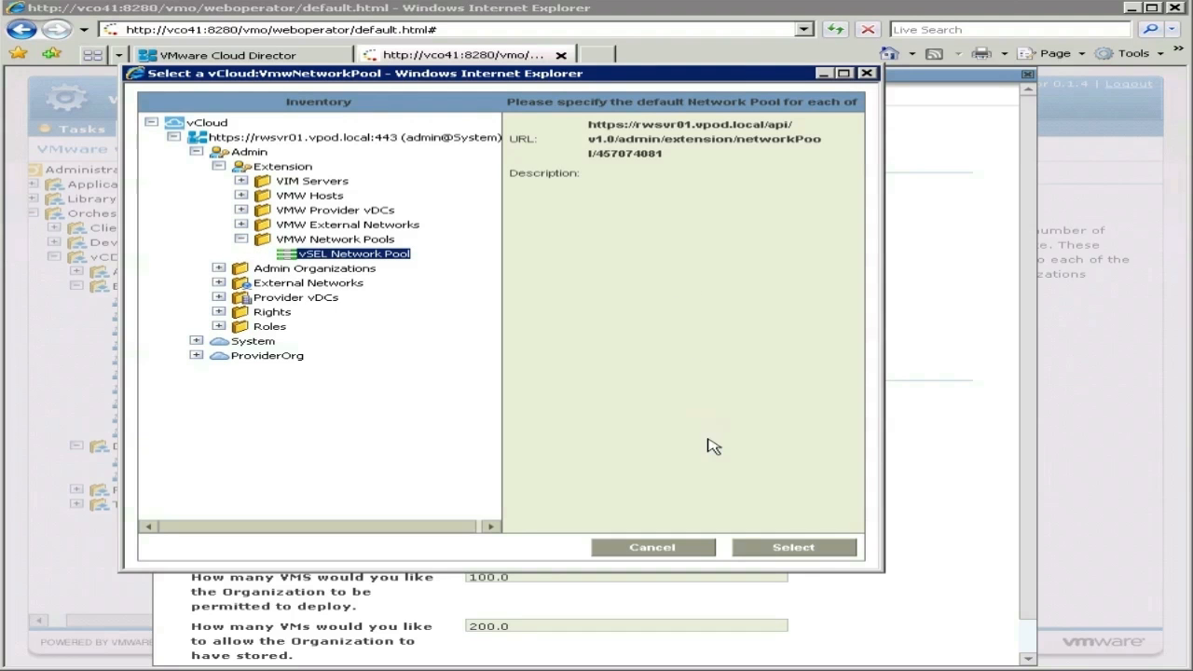
{"action": "left_click", "coordinate": [798, 549]}
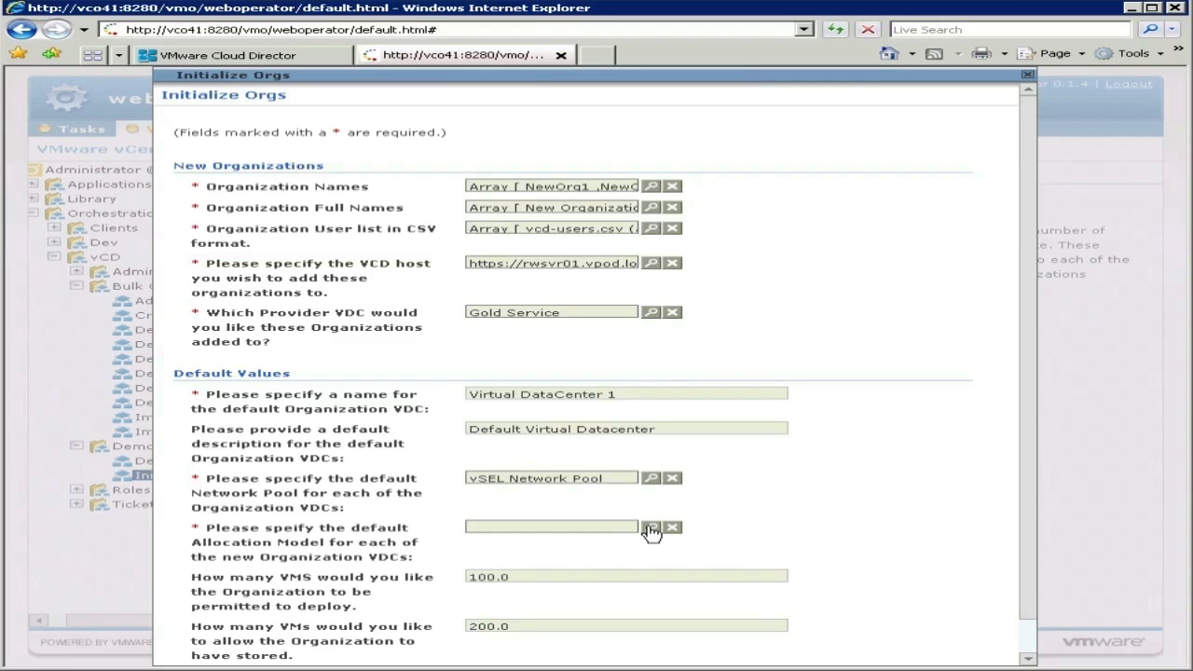
Step: Set the allocation model to AllocationVApp
{"action": "left_click", "coordinate": [651, 529]}
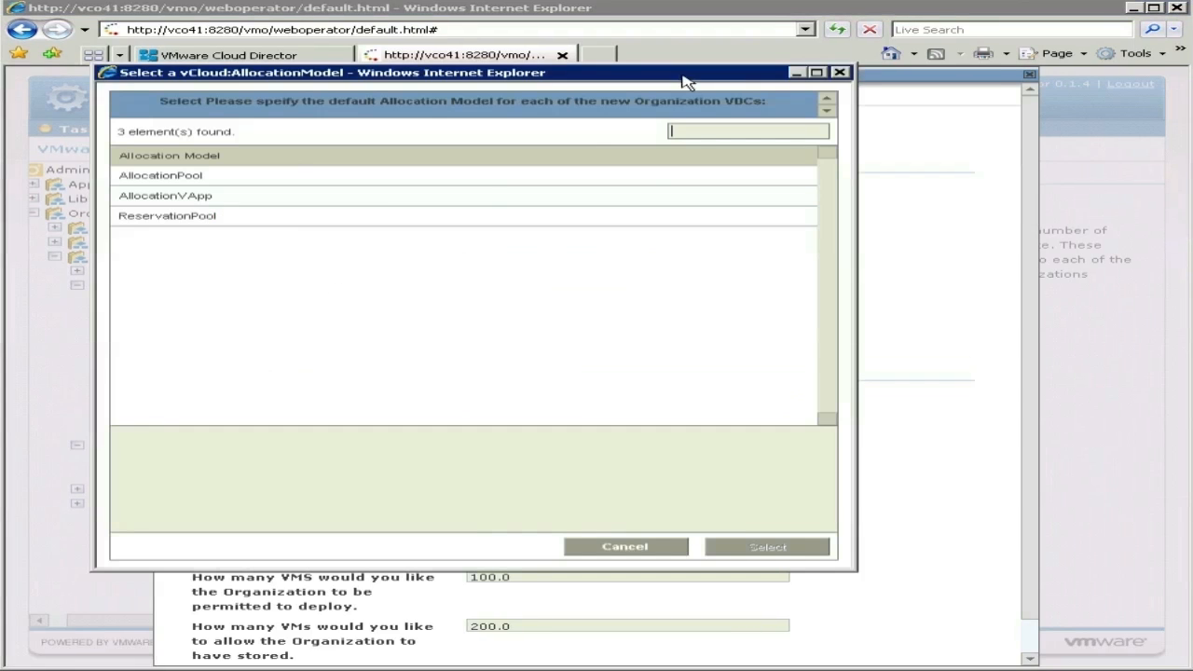
{"action": "left_click", "coordinate": [207, 200]}
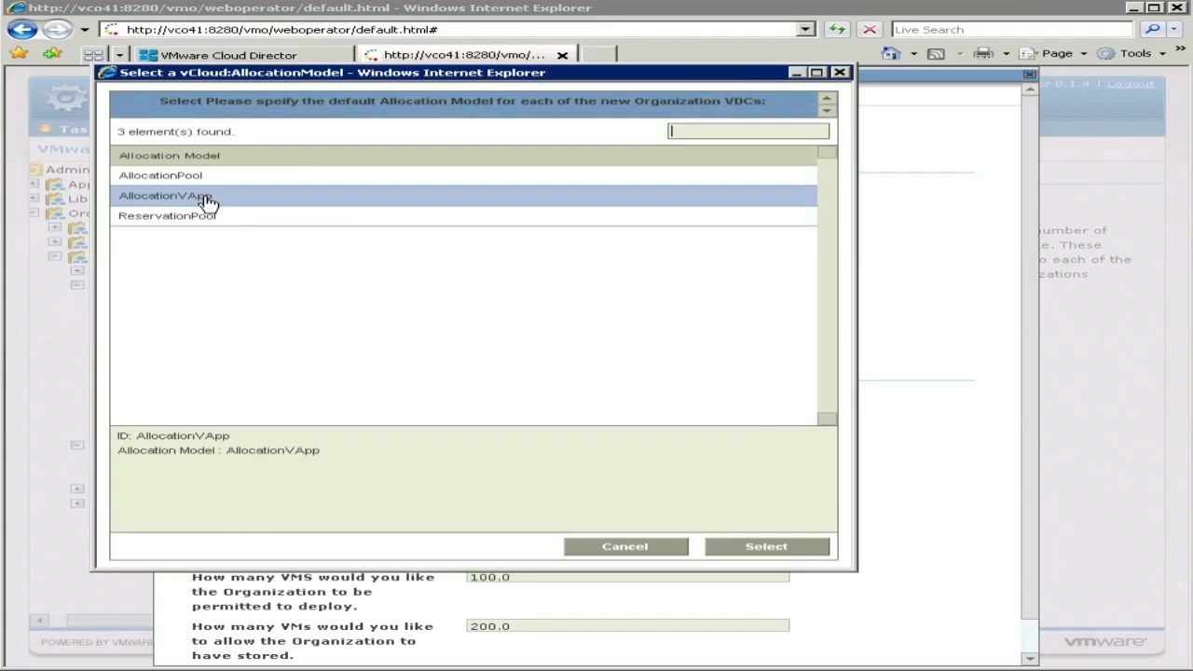
{"action": "left_click", "coordinate": [772, 549]}
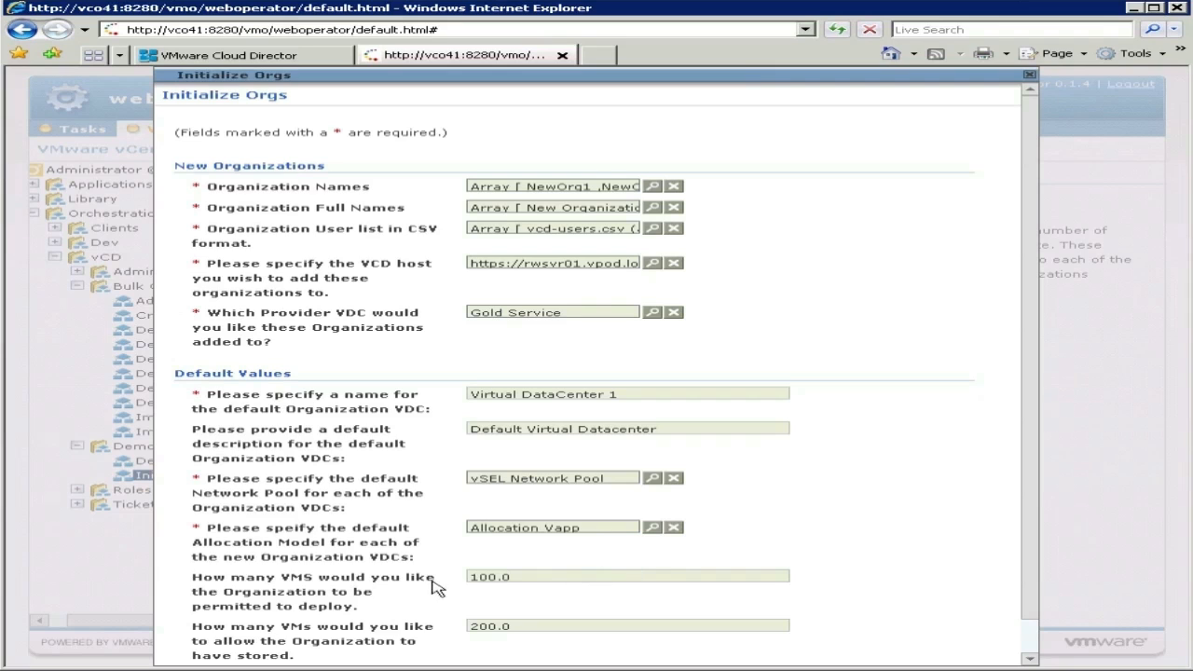
Step: Set the VM limits to 10 deployed and 20 stored, then submit the workflow
{"action": "left_click_drag", "start_coordinate": [494, 578], "coordinate": [459, 584]}
{"action": "type", "text": "1"}
{"action": "key", "text": "BackSpace"}
{"action": "left_click", "coordinate": [1031, 648]}
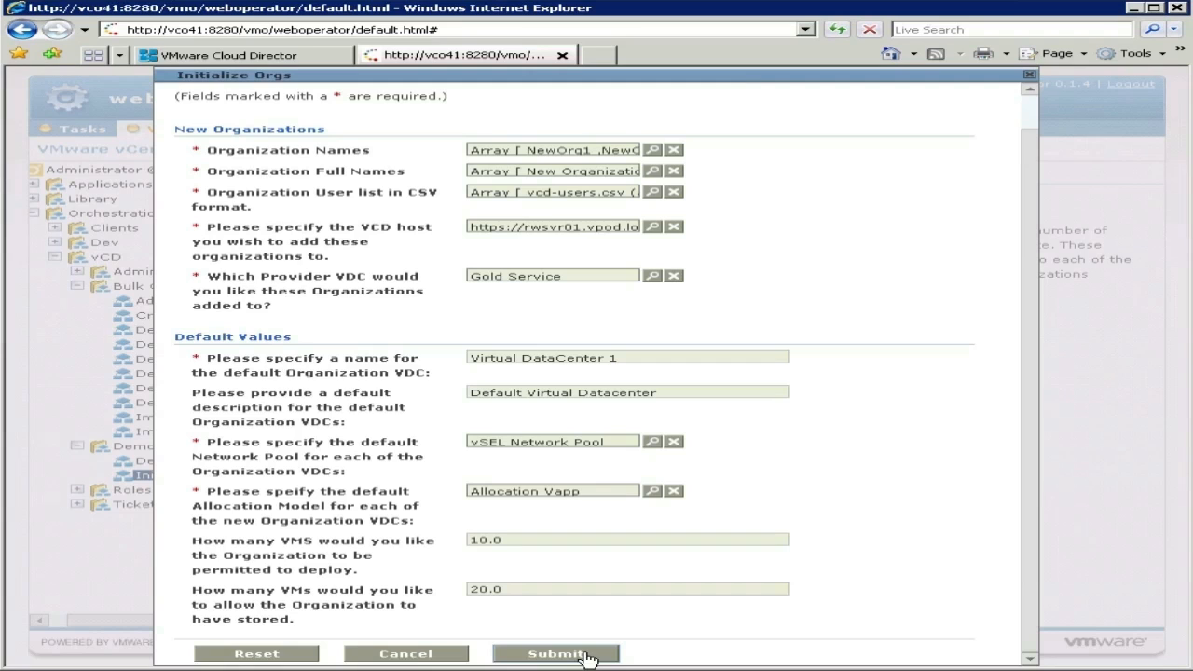
{"action": "left_click", "coordinate": [588, 656]}
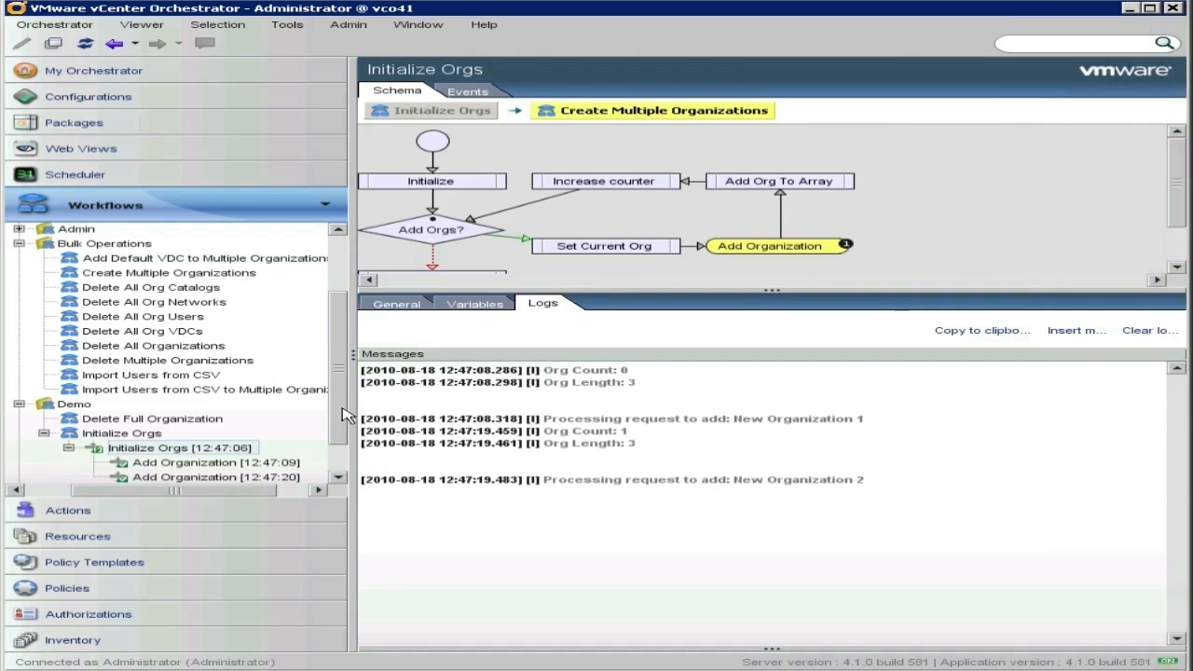
Step: Scroll through the Initialize Orgs run logs while the organizations are created
{"action": "scroll", "coordinate": [341, 464], "scroll_direction": "down", "scroll_amount": 1}
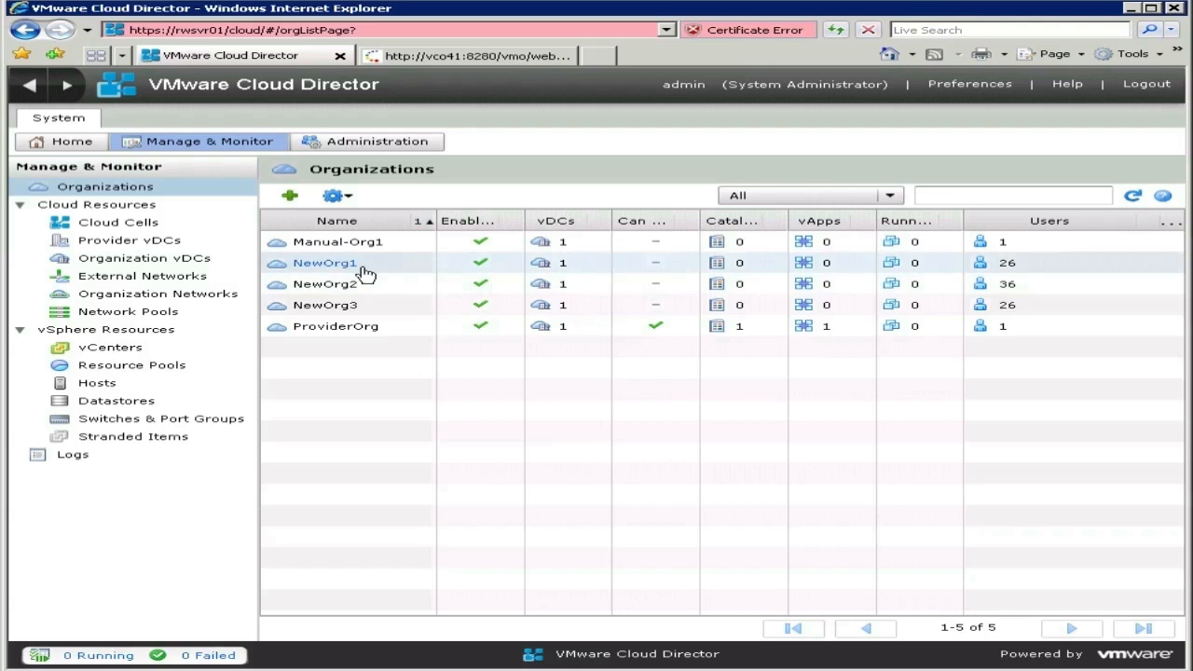
Step: Open NewOrg3's Users & Groups and view one imported user's properties, then cancel
{"action": "left_click", "coordinate": [361, 285]}
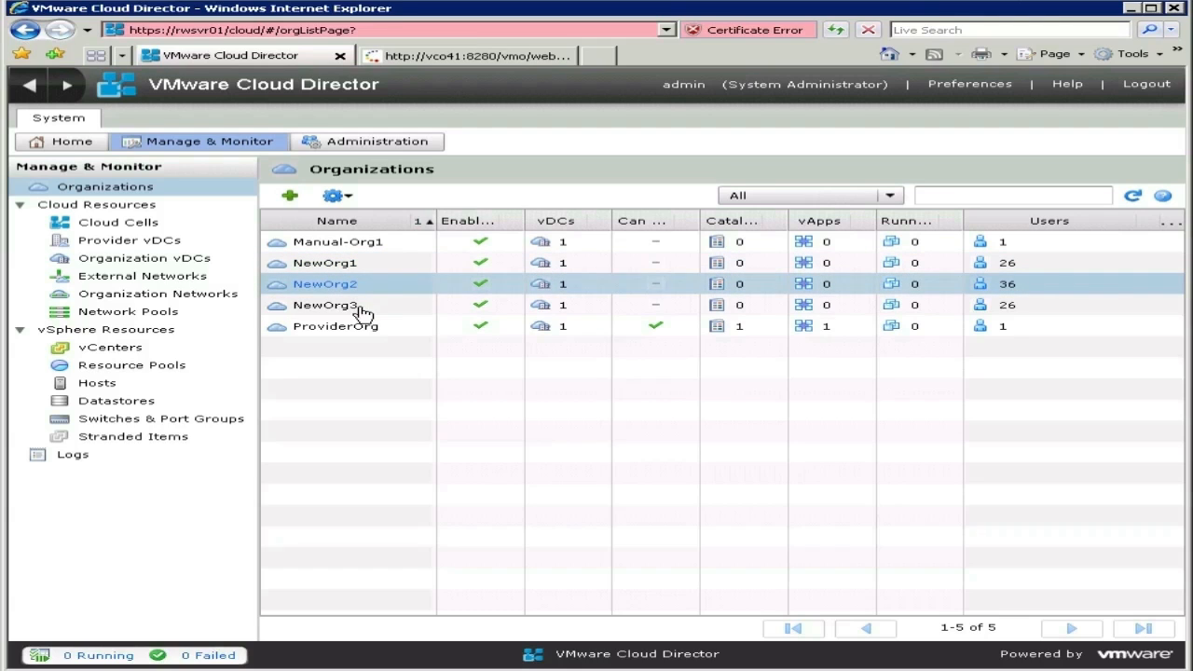
{"action": "left_click", "coordinate": [357, 309]}
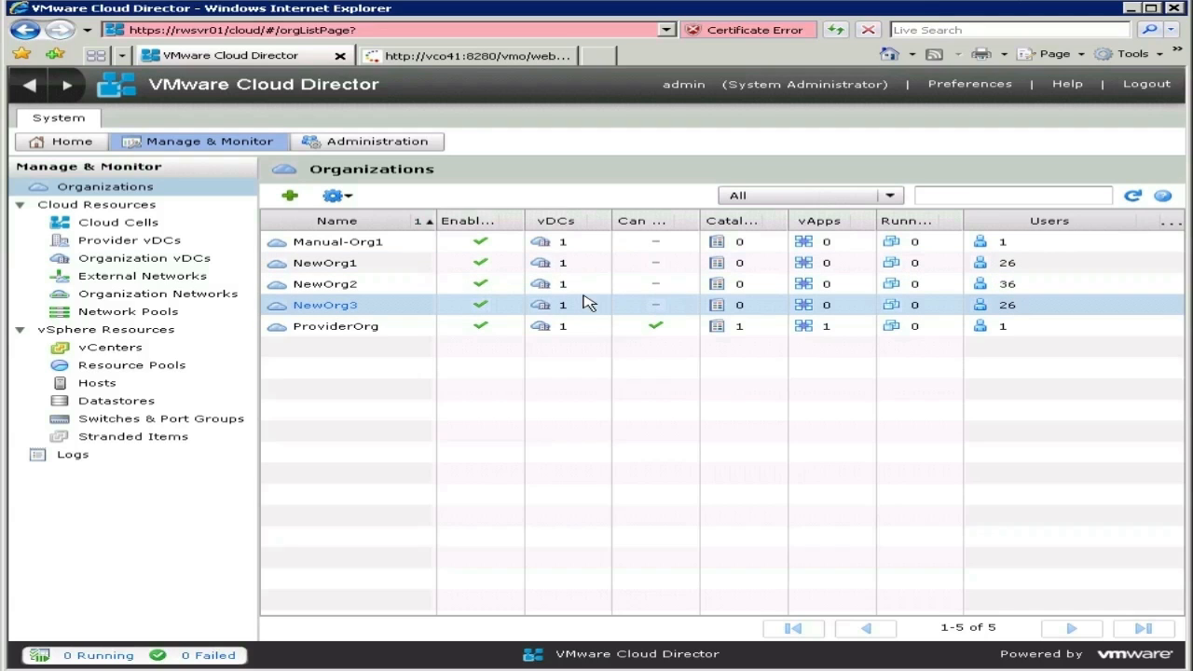
{"action": "left_click", "coordinate": [342, 307]}
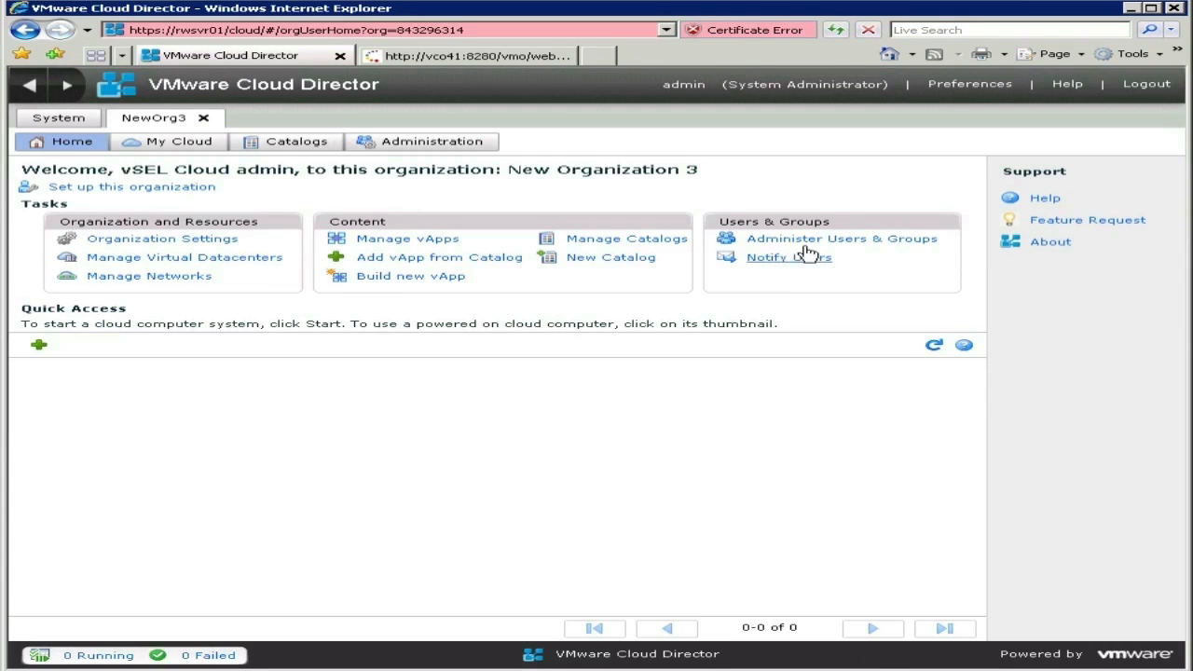
{"action": "left_click", "coordinate": [903, 241]}
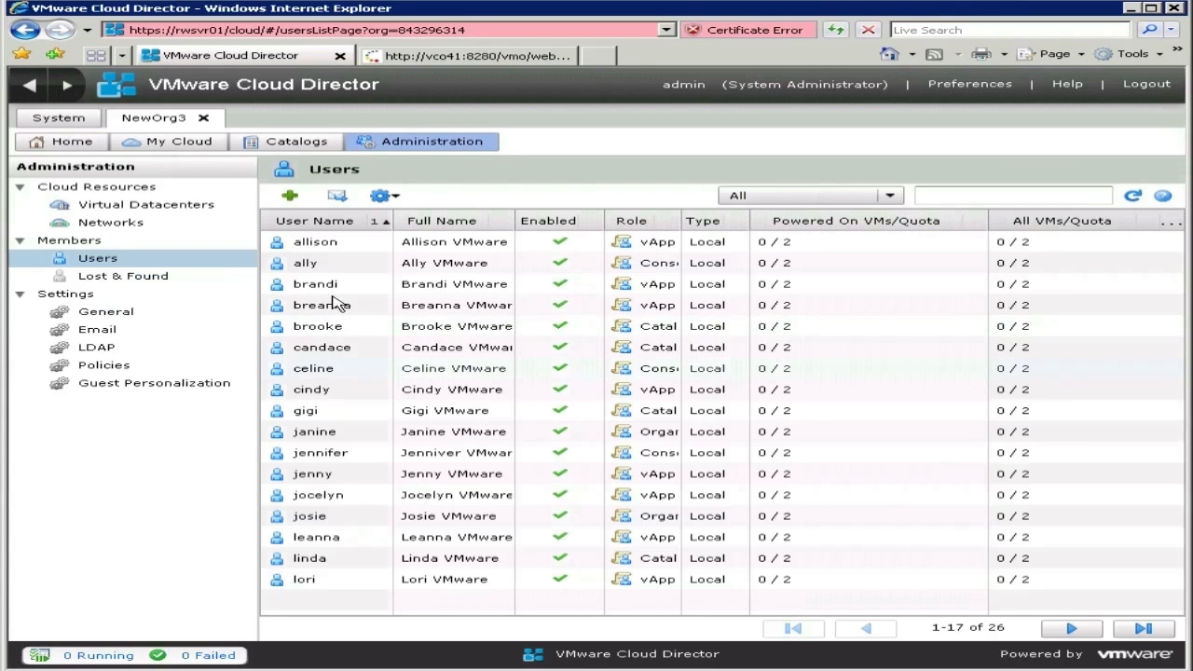
{"action": "double_click", "coordinate": [317, 285]}
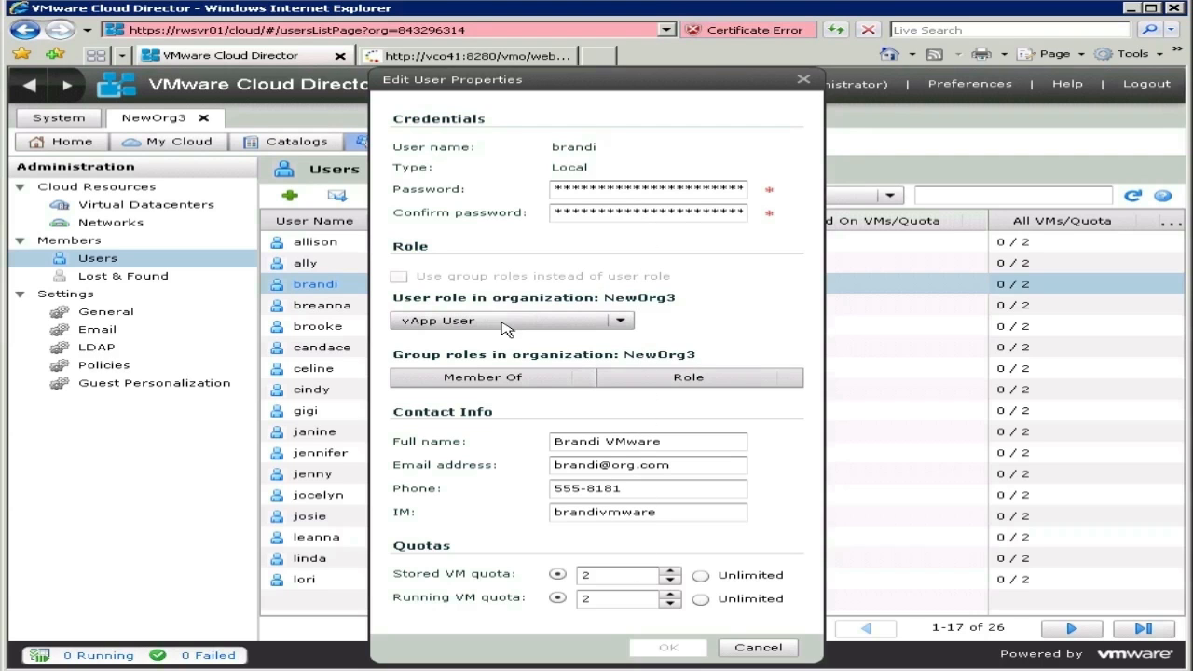
{"action": "left_click", "coordinate": [746, 647]}
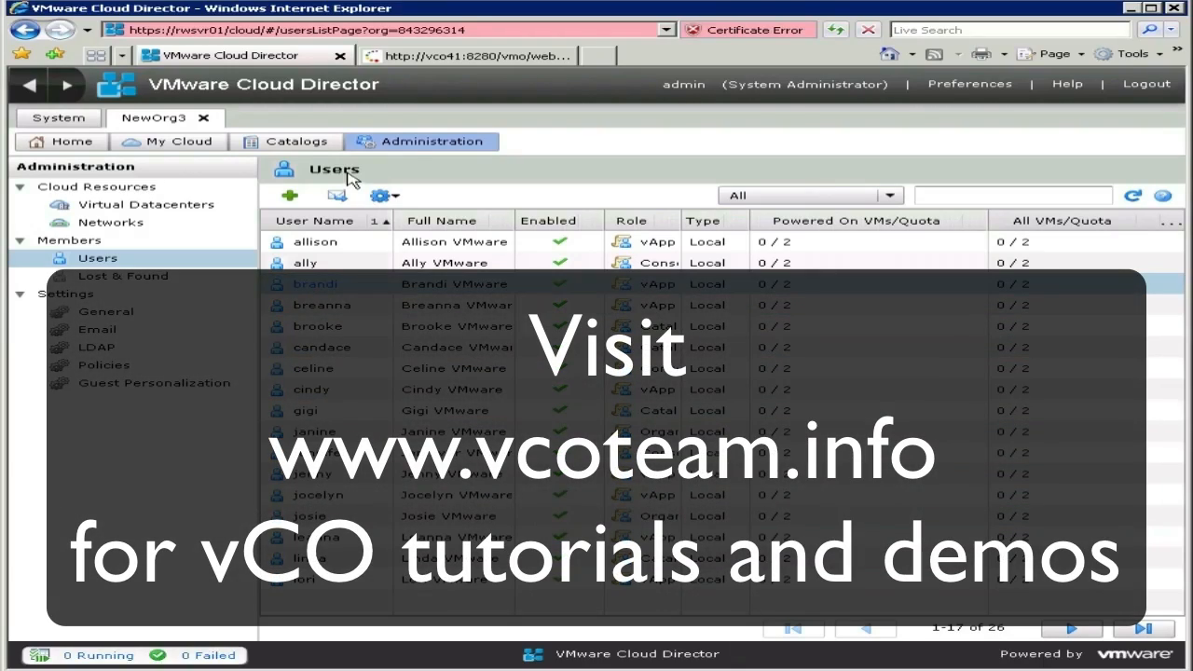